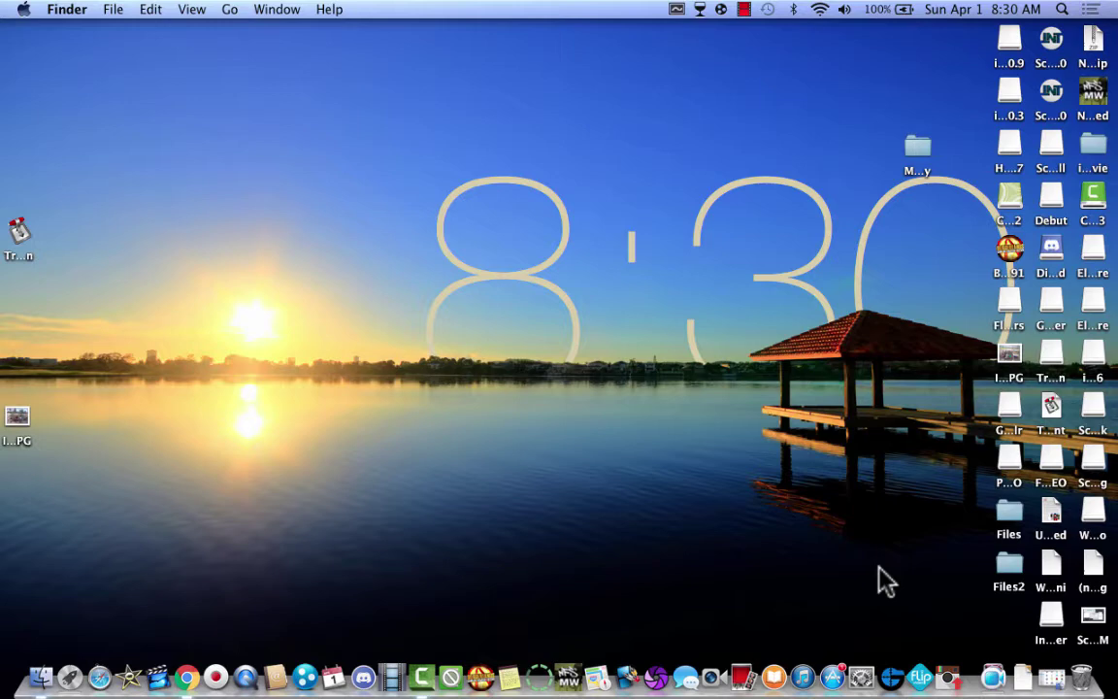
# - Launch PokeMMO from the Applications folder and approve the downloaded-app warning with Open
pyautogui.click(1053, 677)
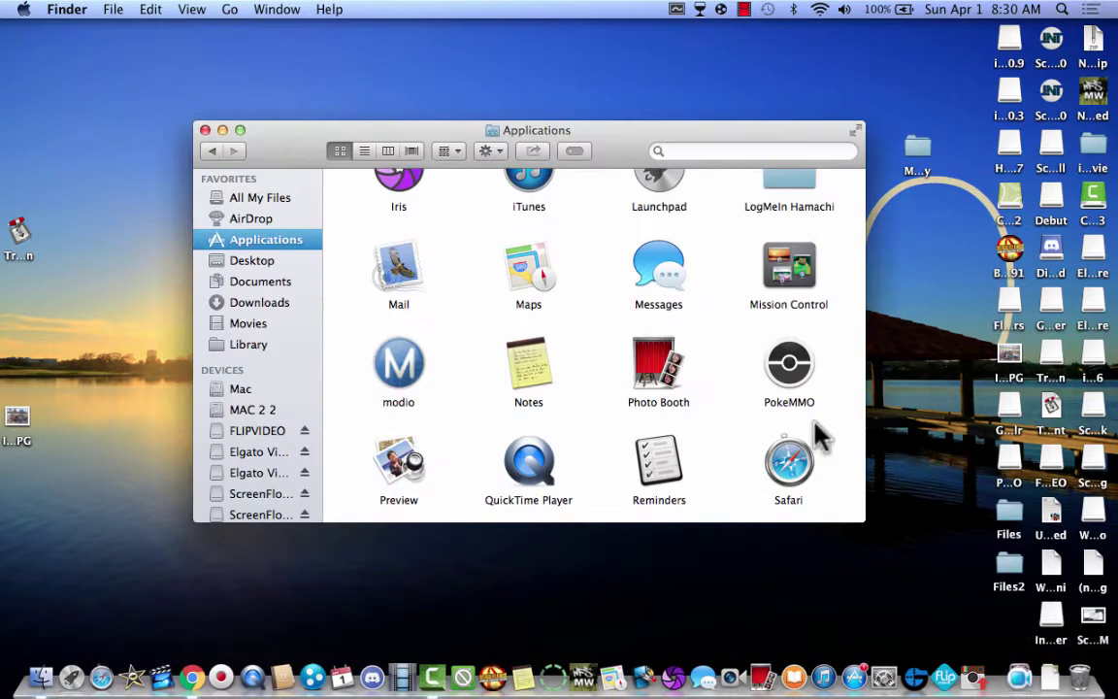
pyautogui.click(789, 365)
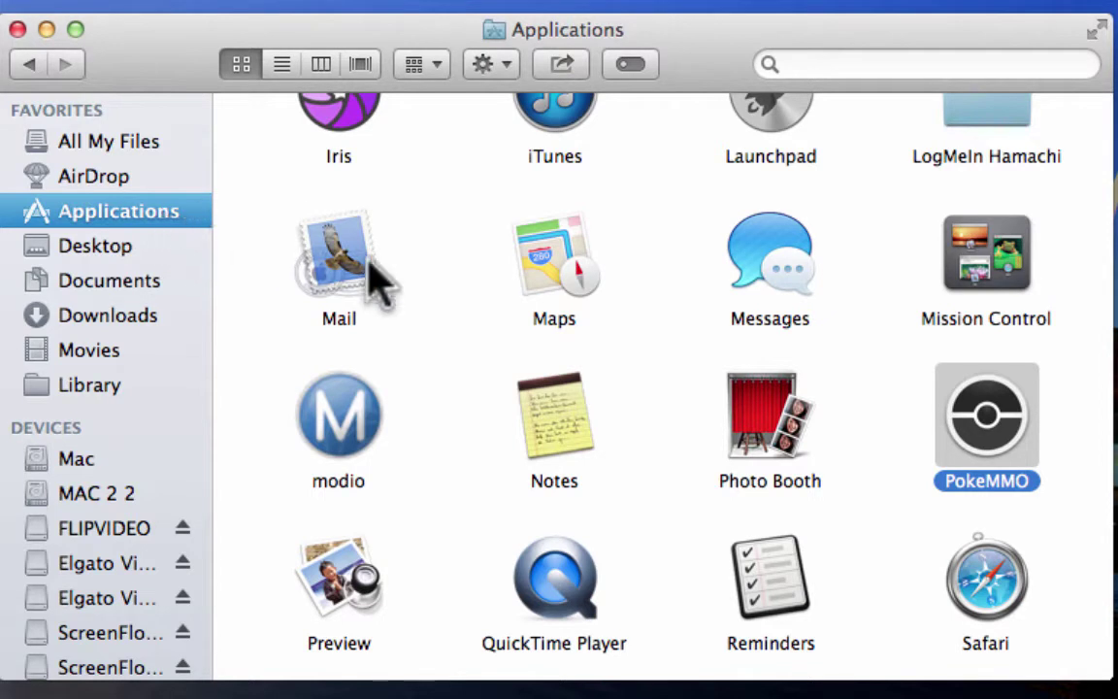
pyautogui.doubleClick(975, 447)
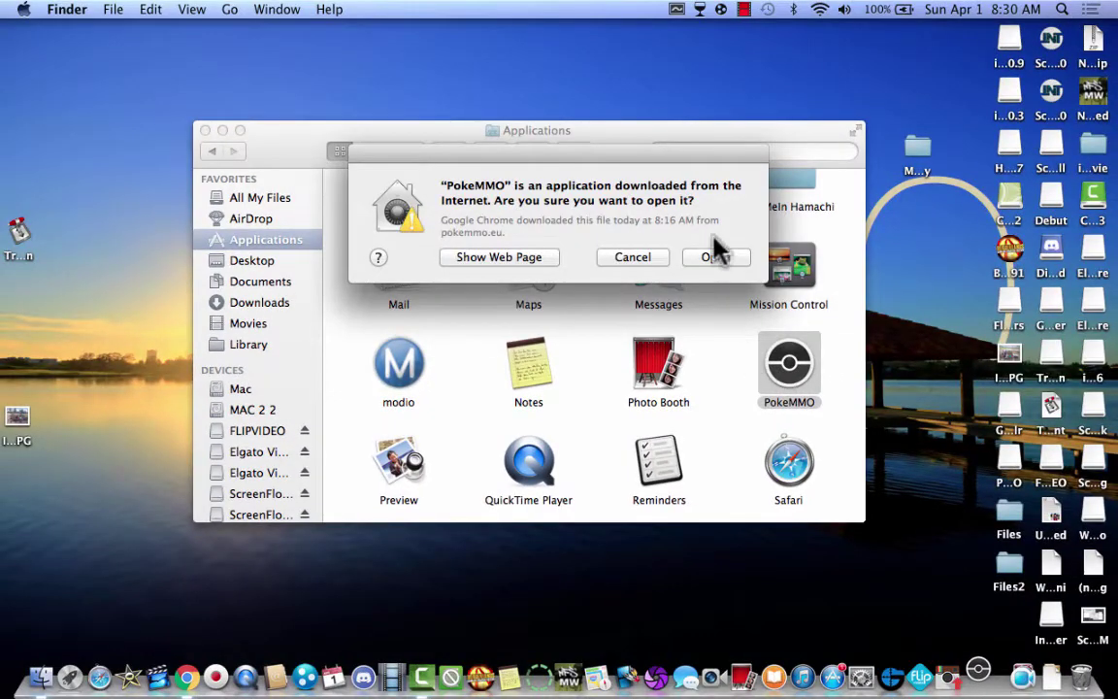
pyautogui.click(714, 257)
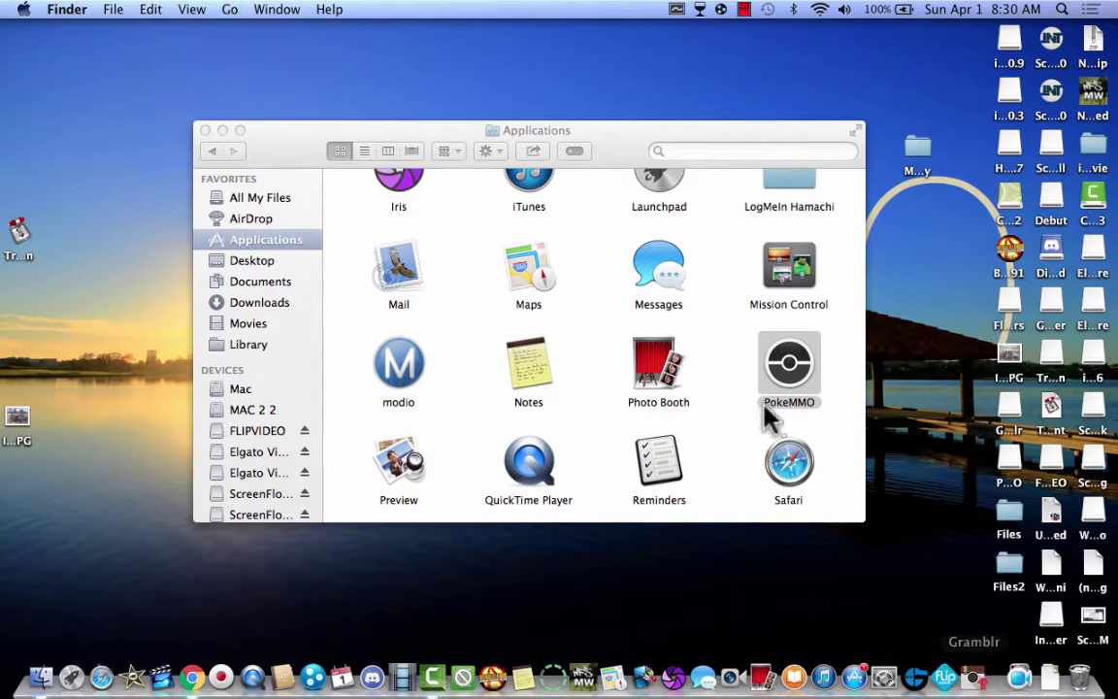
# - Select PokeMMO in Applications, bring up its context menu, then dismiss it
pyautogui.click(796, 368)
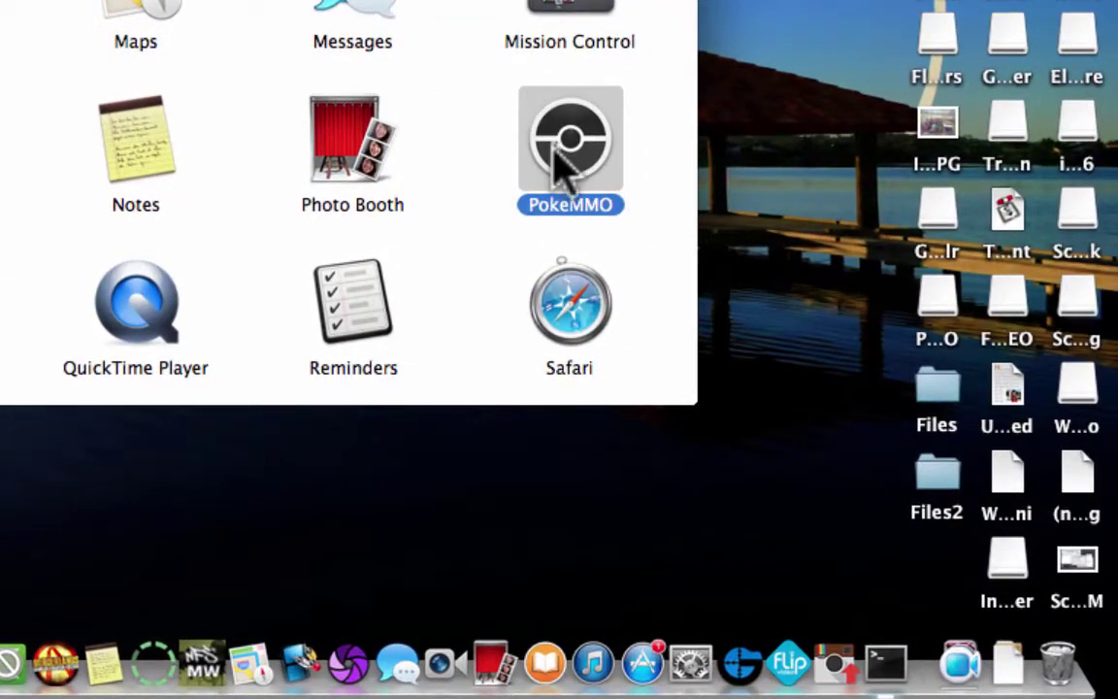
pyautogui.rightClick(556, 148)
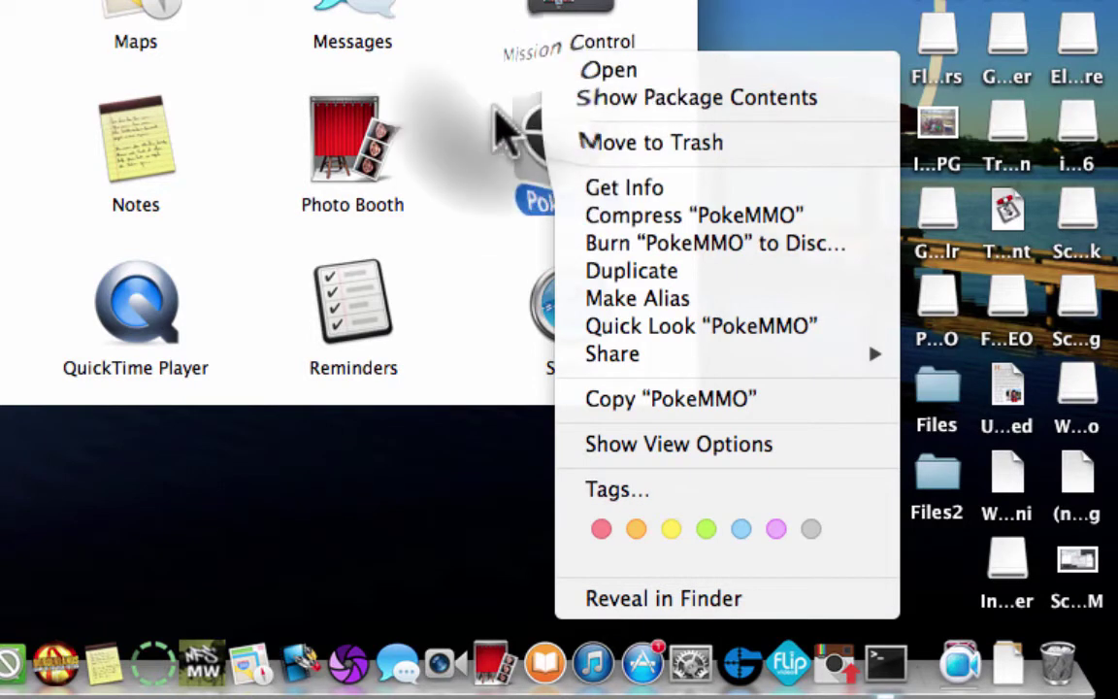
pyautogui.click(502, 131)
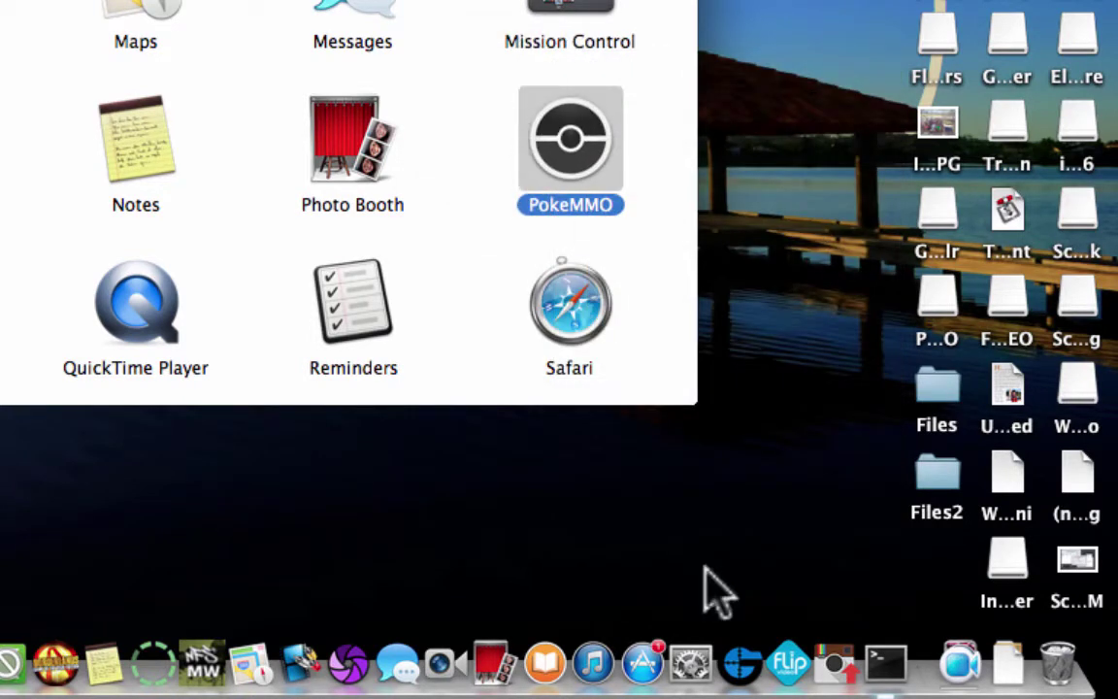
# - Check that Terminal's curl output shows [Process completed] for the Java Runtime, then minimize Terminal
pyautogui.click(885, 663)
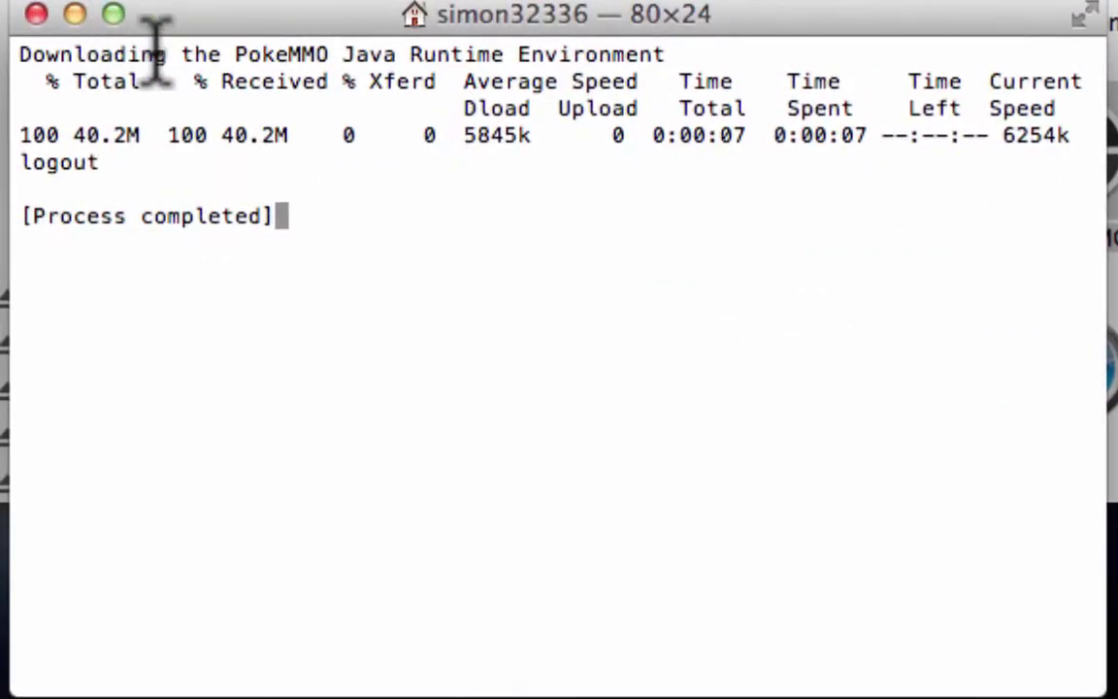
pyautogui.doubleClick(250, 55)
pyautogui.click(324, 50)
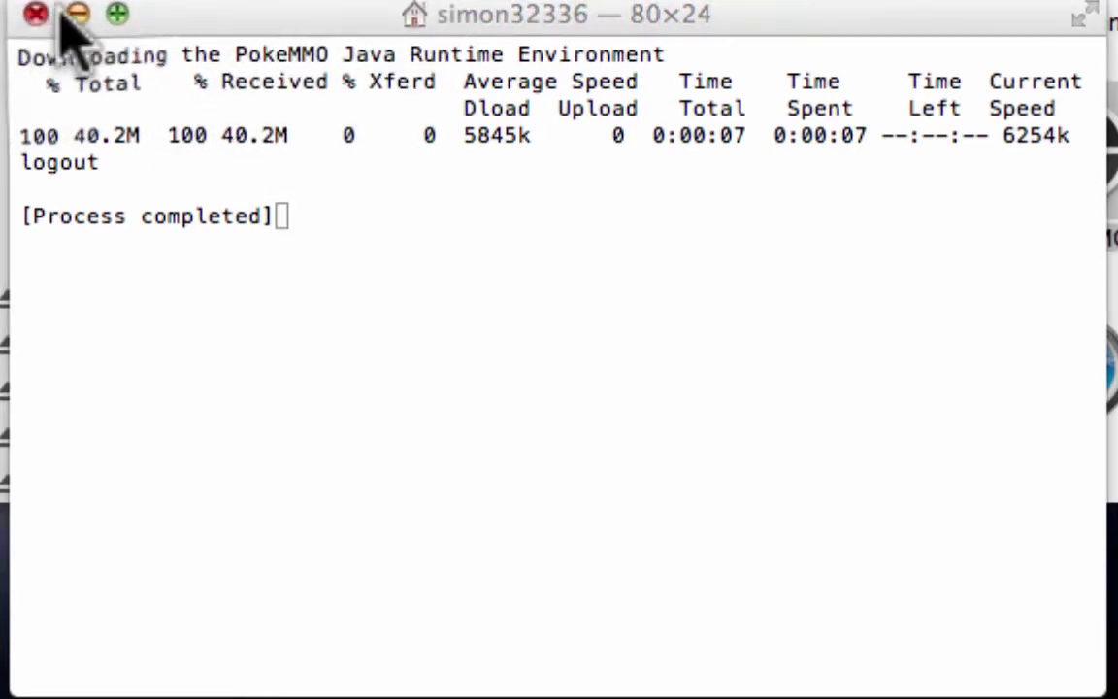
pyautogui.click(78, 12)
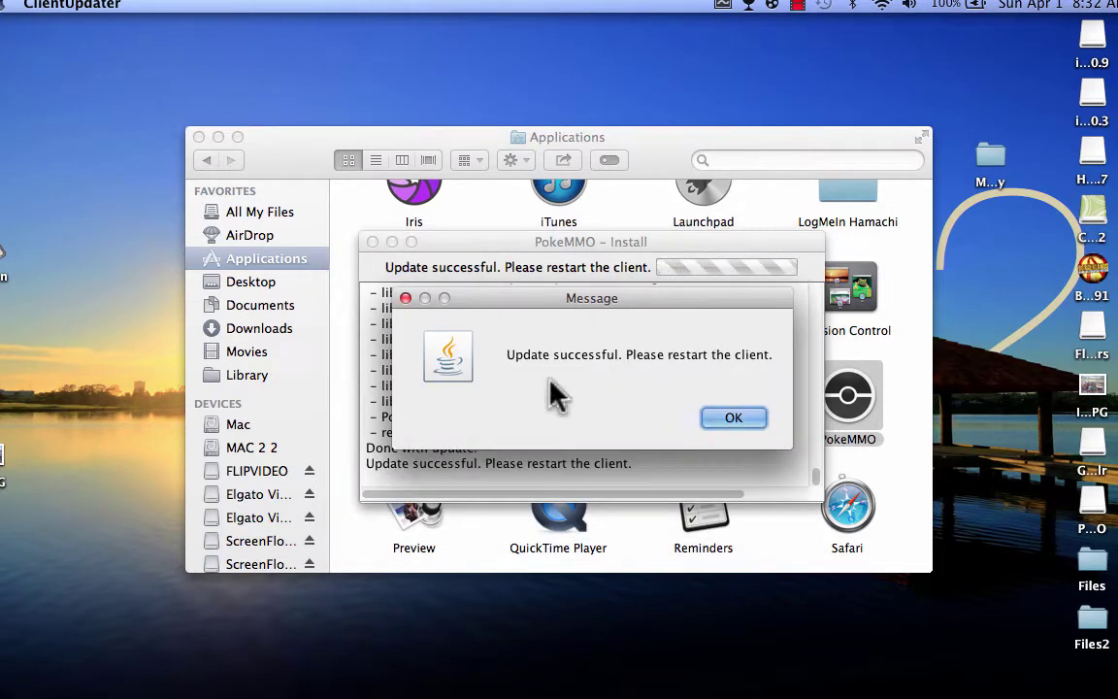
# - Dismiss the 'Update successful. Please restart the client.' message with OK
pyautogui.click(746, 417)
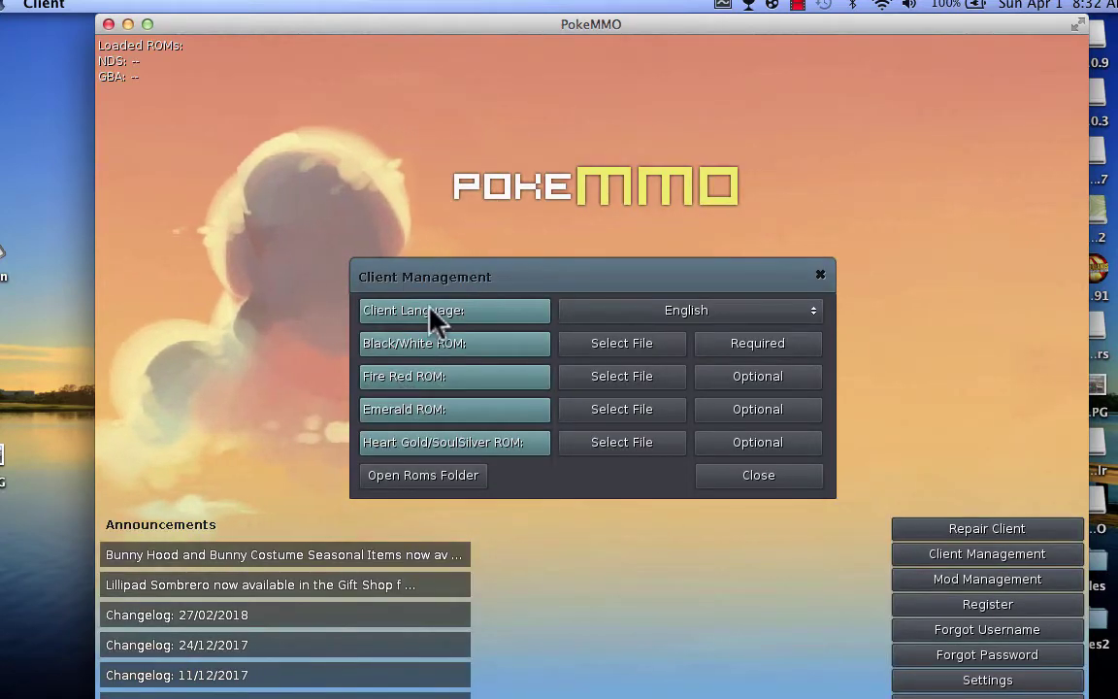
# - Leave English selected in Client Management's Client Language dropdown
pyautogui.click(617, 312)
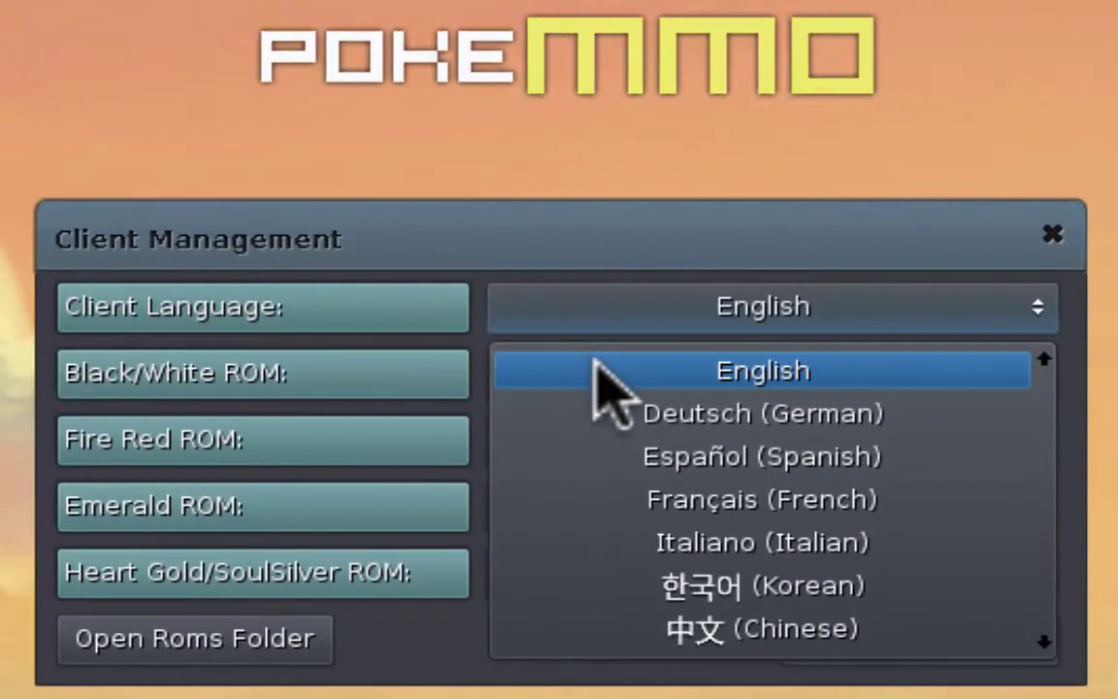
pyautogui.click(602, 342)
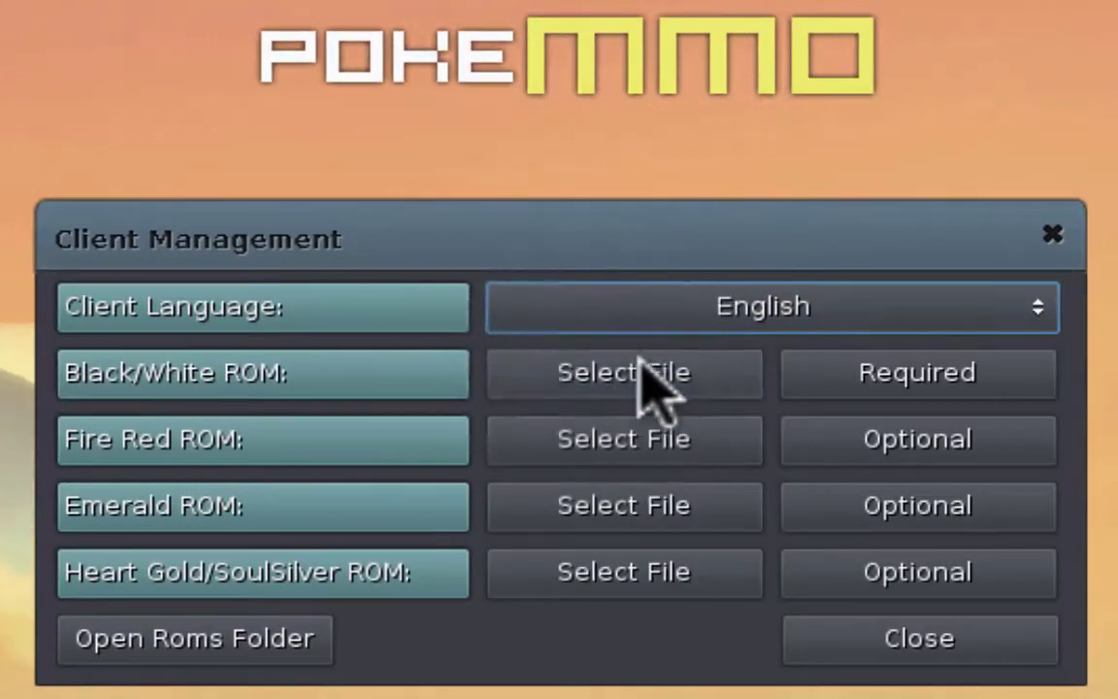
pyautogui.click(643, 317)
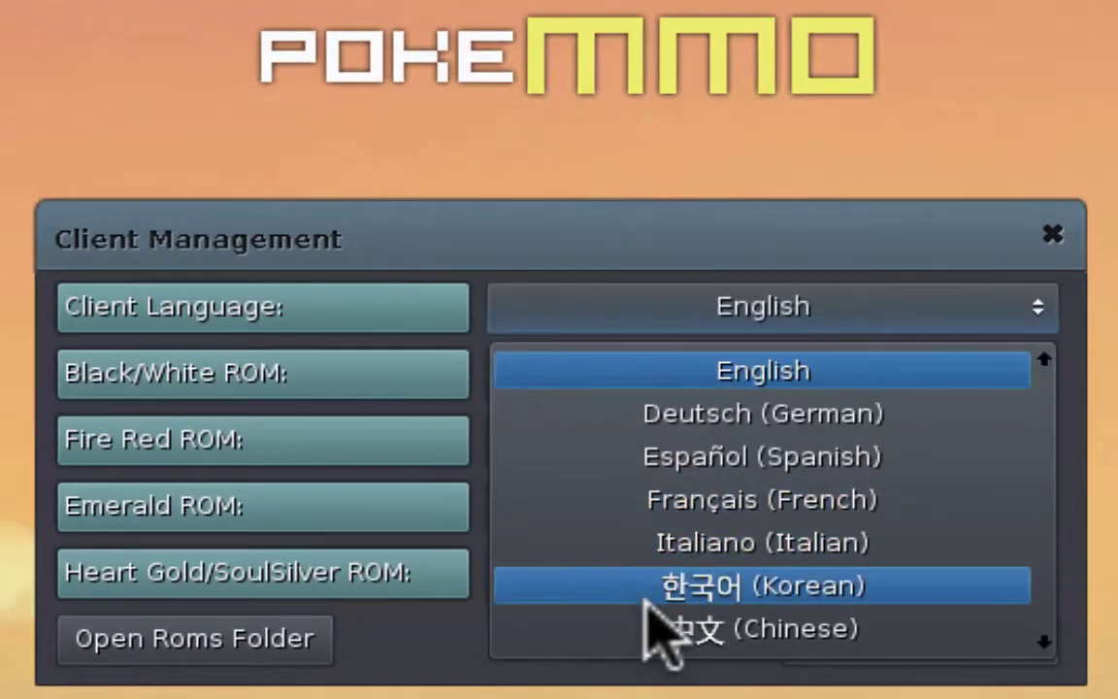
pyautogui.click(639, 373)
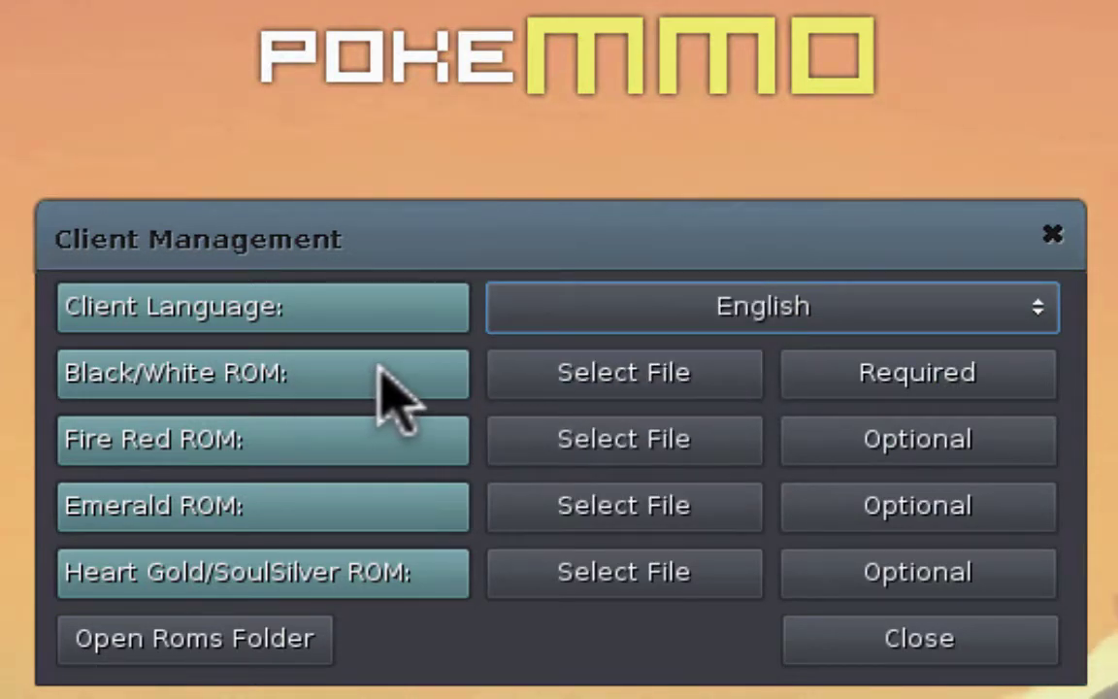
# - Choose Desktop/Files2/Pokemon - Black Version.nds as the Black/White ROM
pyautogui.click(652, 380)
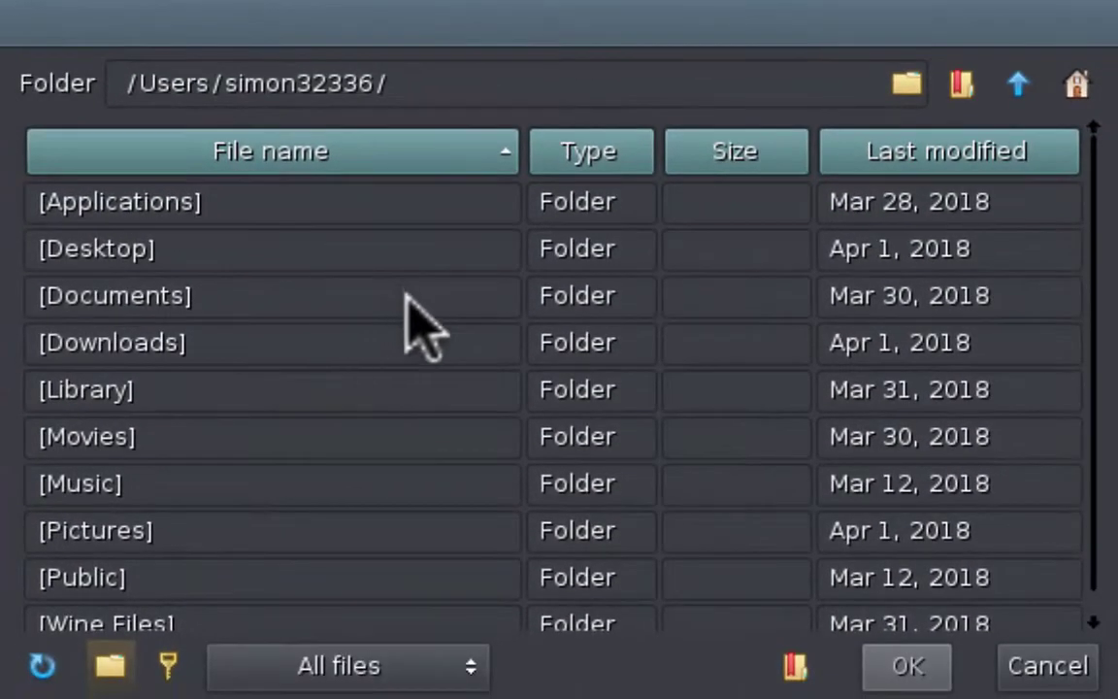
pyautogui.scroll(-1, 281, 485)
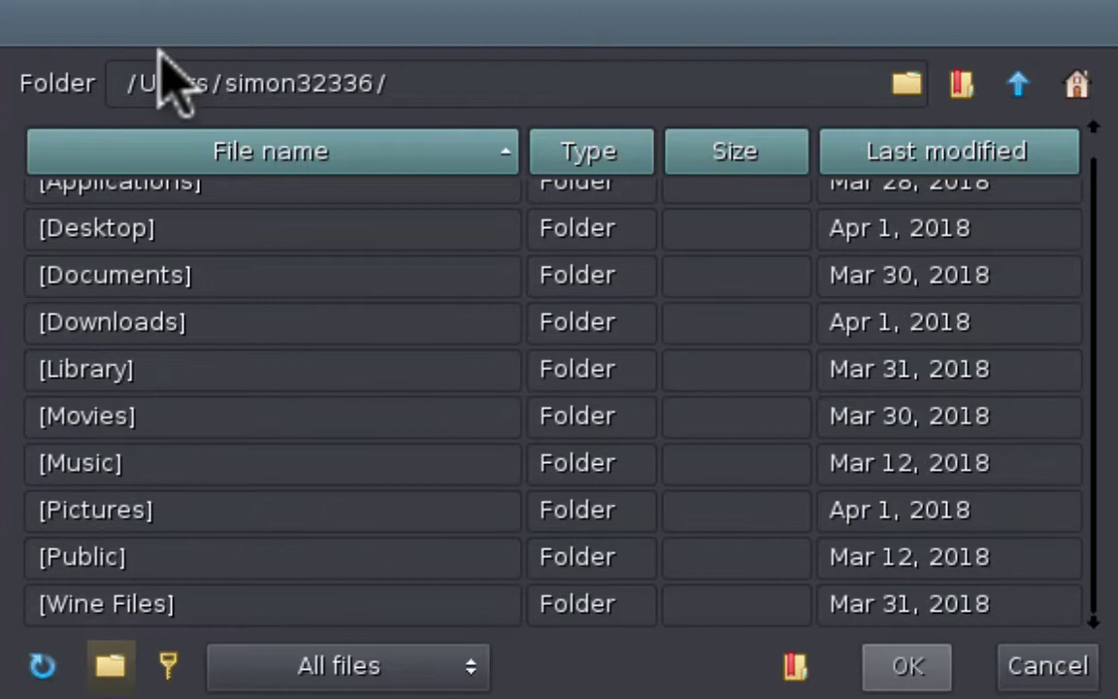
pyautogui.doubleClick(306, 78)
pyautogui.click(412, 83)
pyautogui.scroll(1, 412, 403)
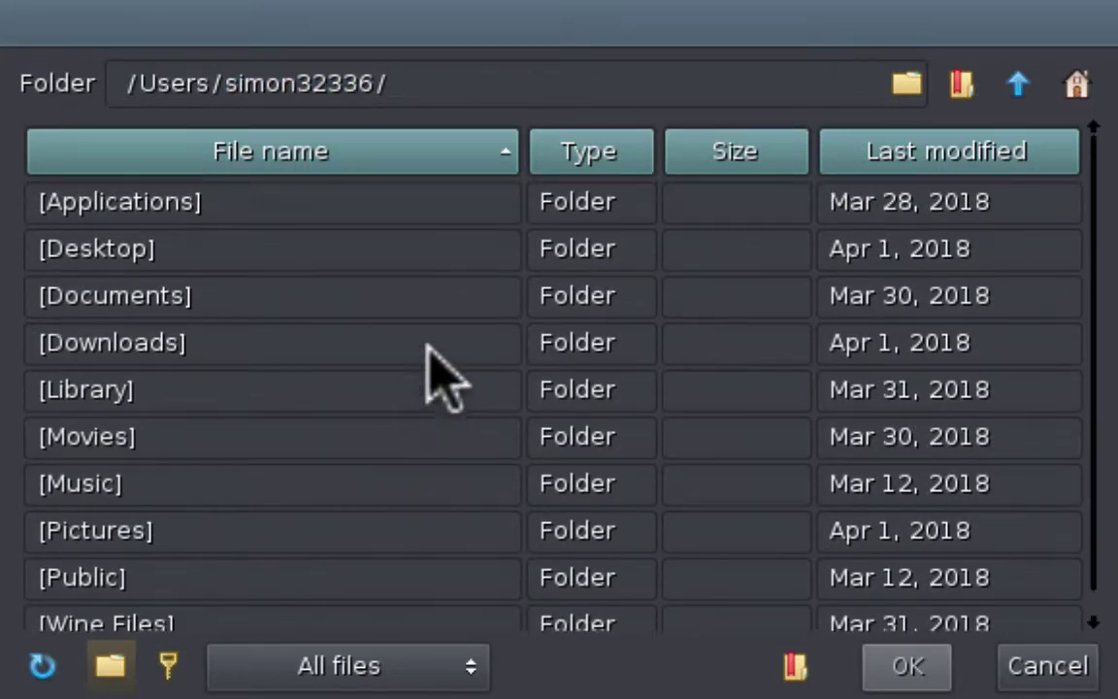
pyautogui.doubleClick(121, 255)
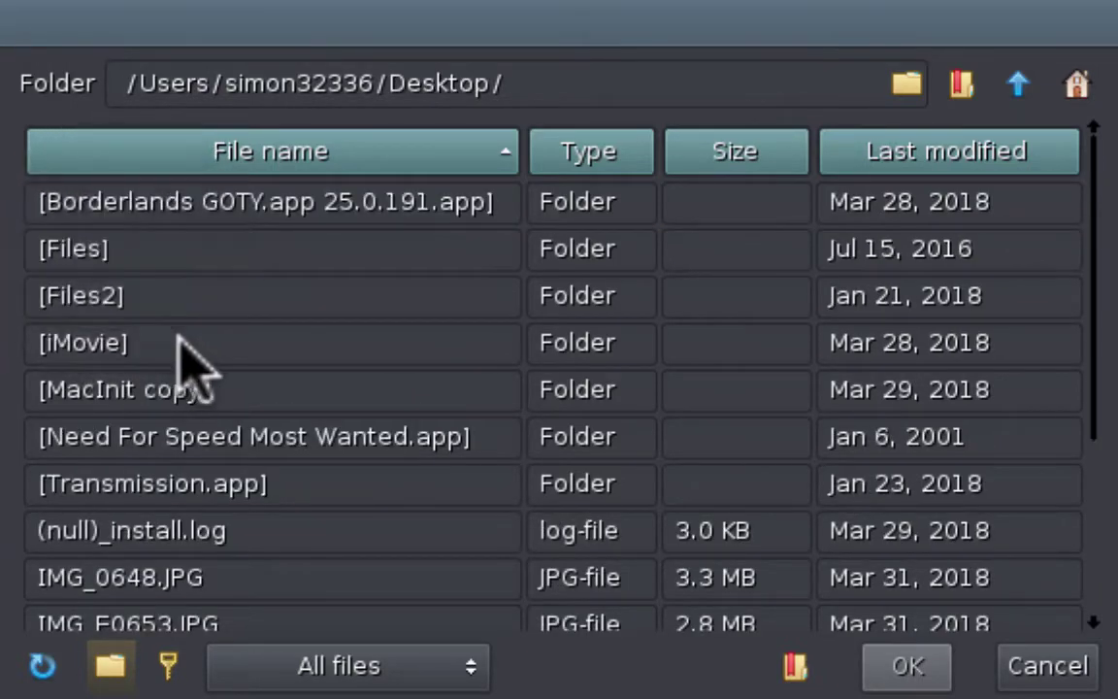
pyautogui.scroll(-5, 184, 367)
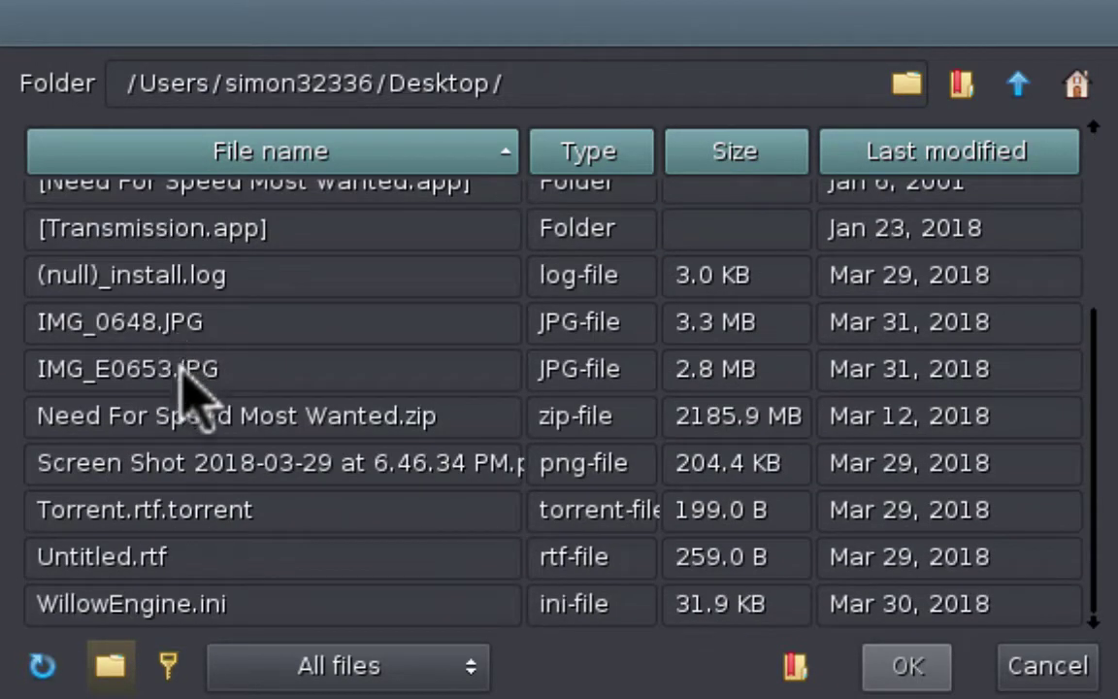
pyautogui.scroll(5, 183, 383)
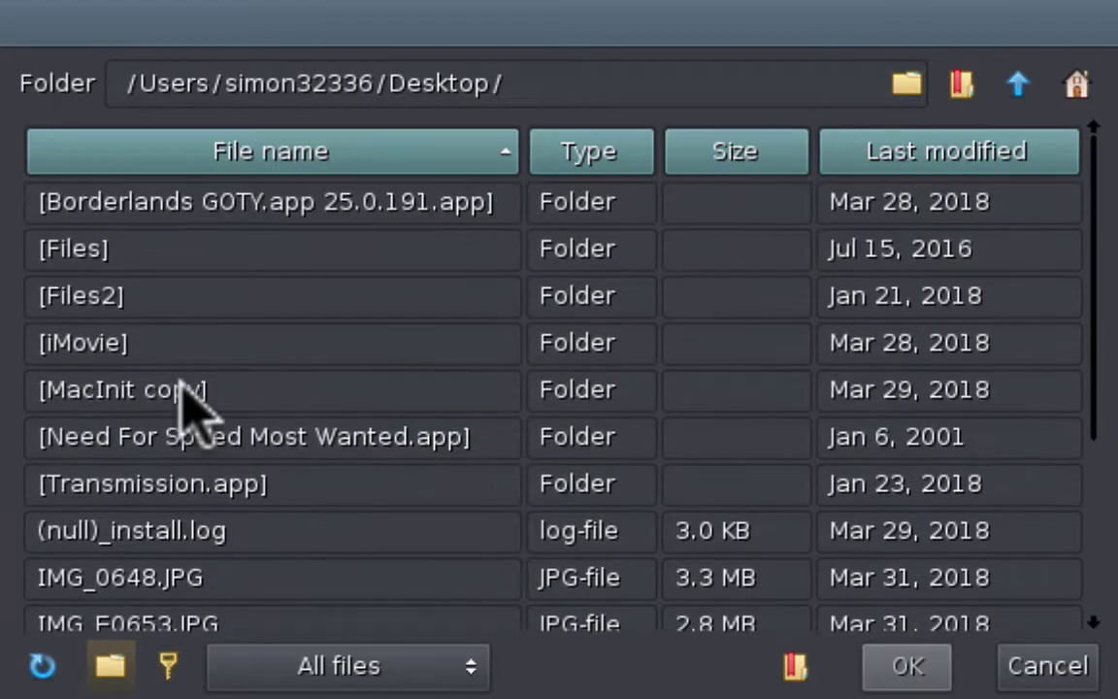
pyautogui.doubleClick(93, 303)
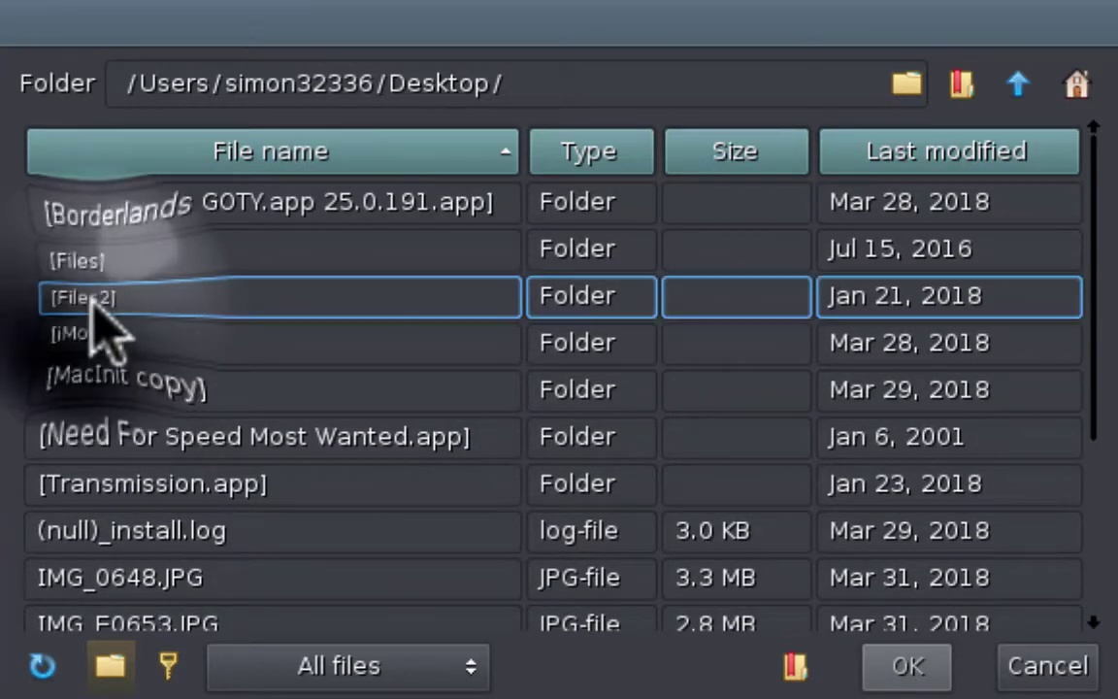
pyautogui.click(185, 199)
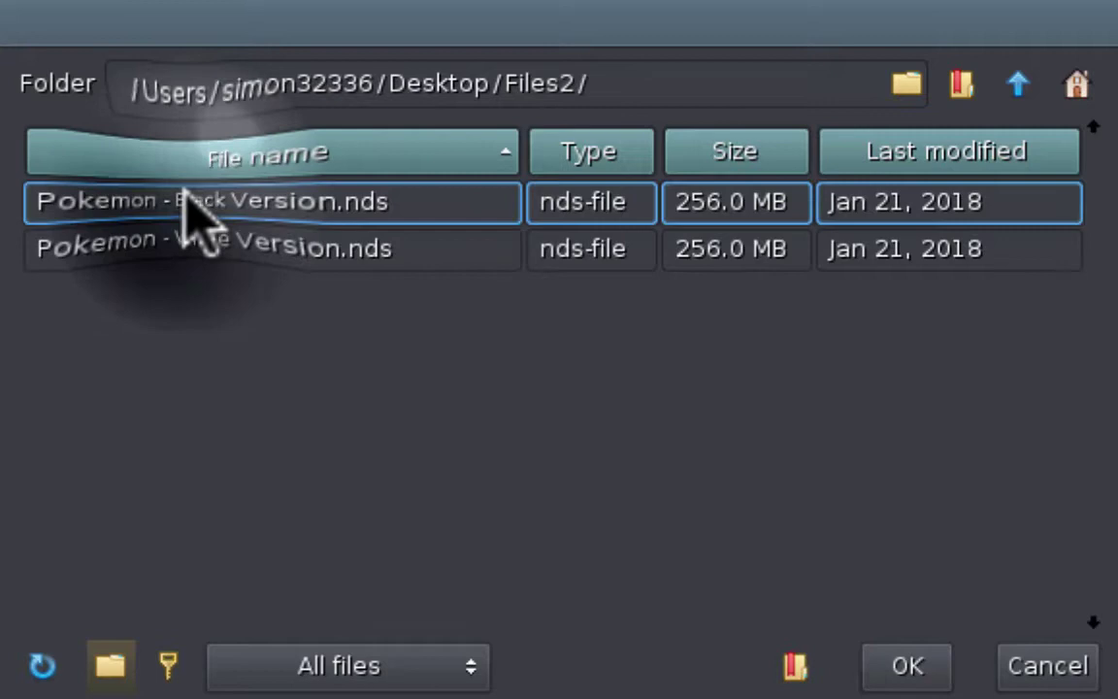
pyautogui.click(873, 660)
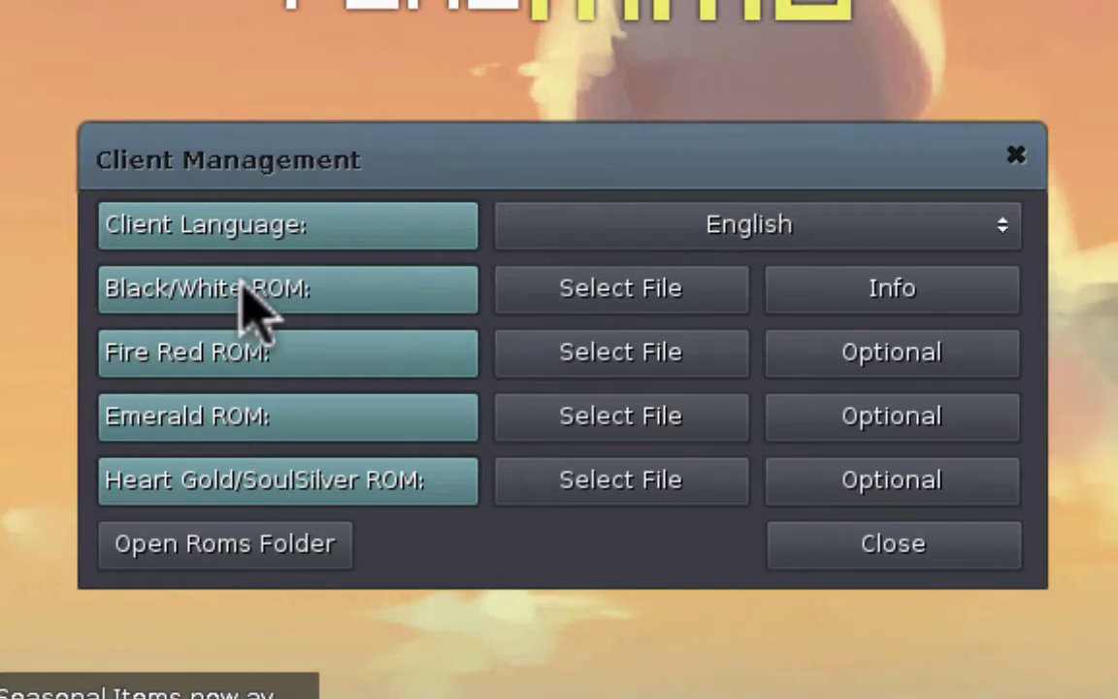
# - Set the Fire Red ROM to Pokemon FireRed.gba from the Desktop Files folder
pyautogui.click(554, 351)
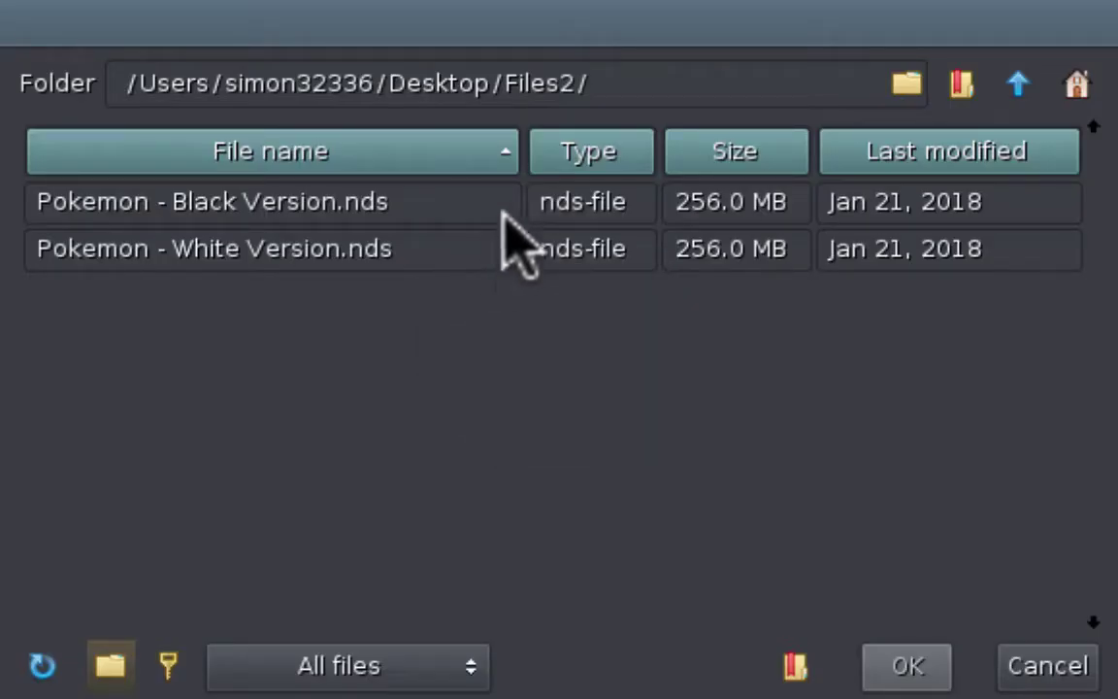
pyautogui.click(484, 155)
pyautogui.click(485, 155)
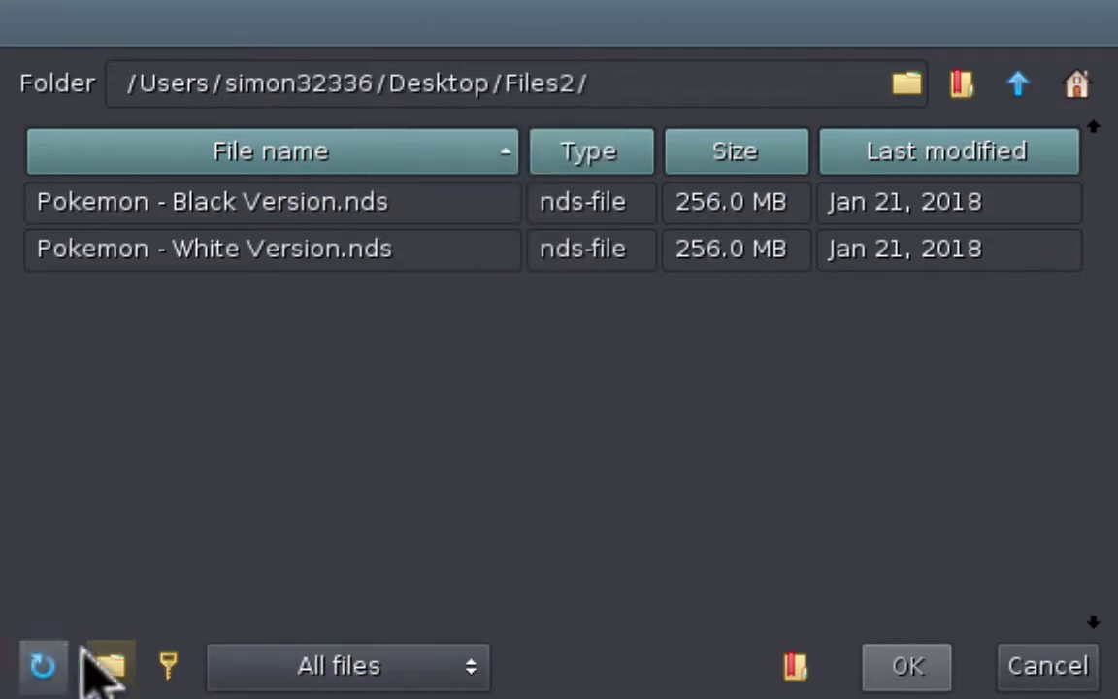
pyautogui.click(1017, 88)
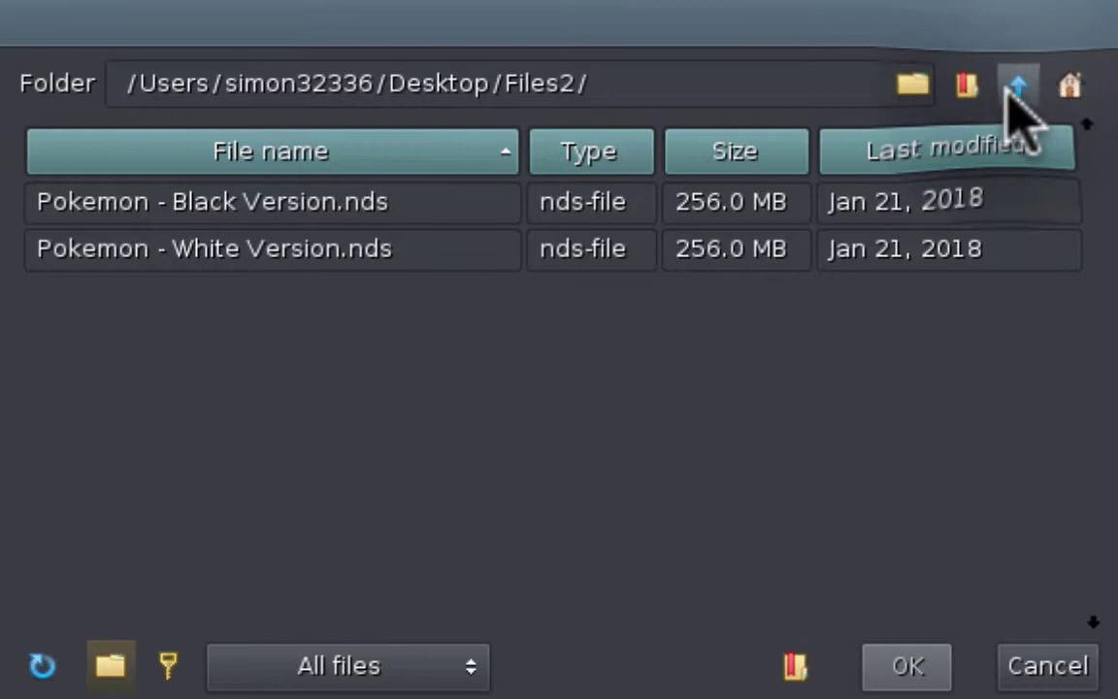
pyautogui.click(242, 254)
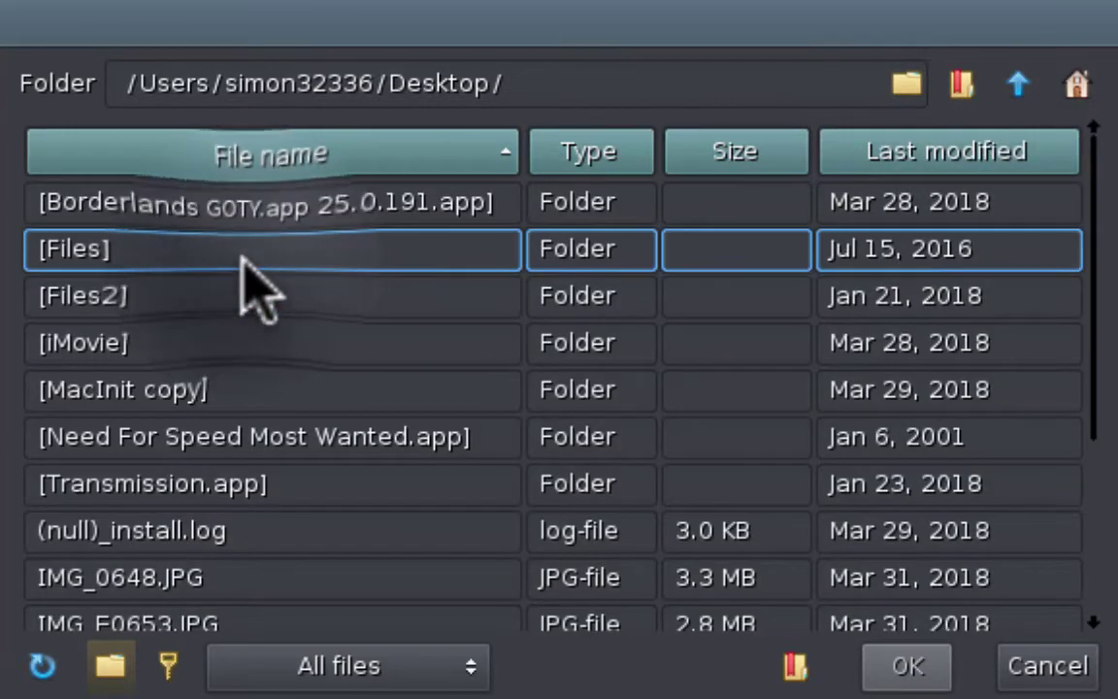
pyautogui.click(243, 257)
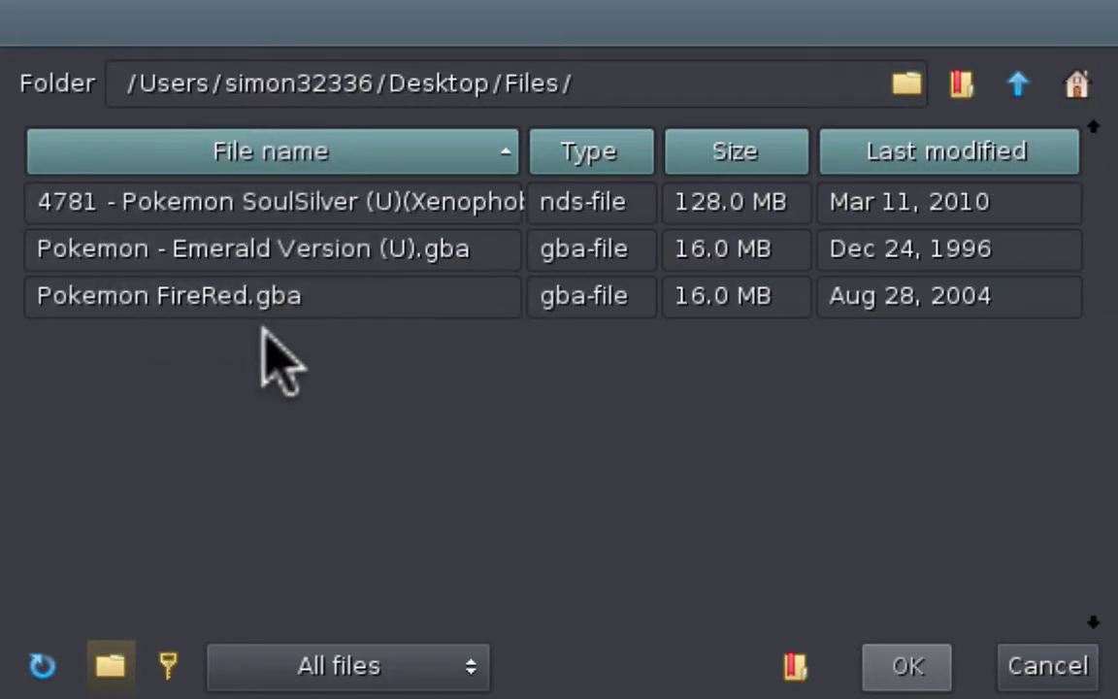
pyautogui.click(242, 309)
pyautogui.click(908, 666)
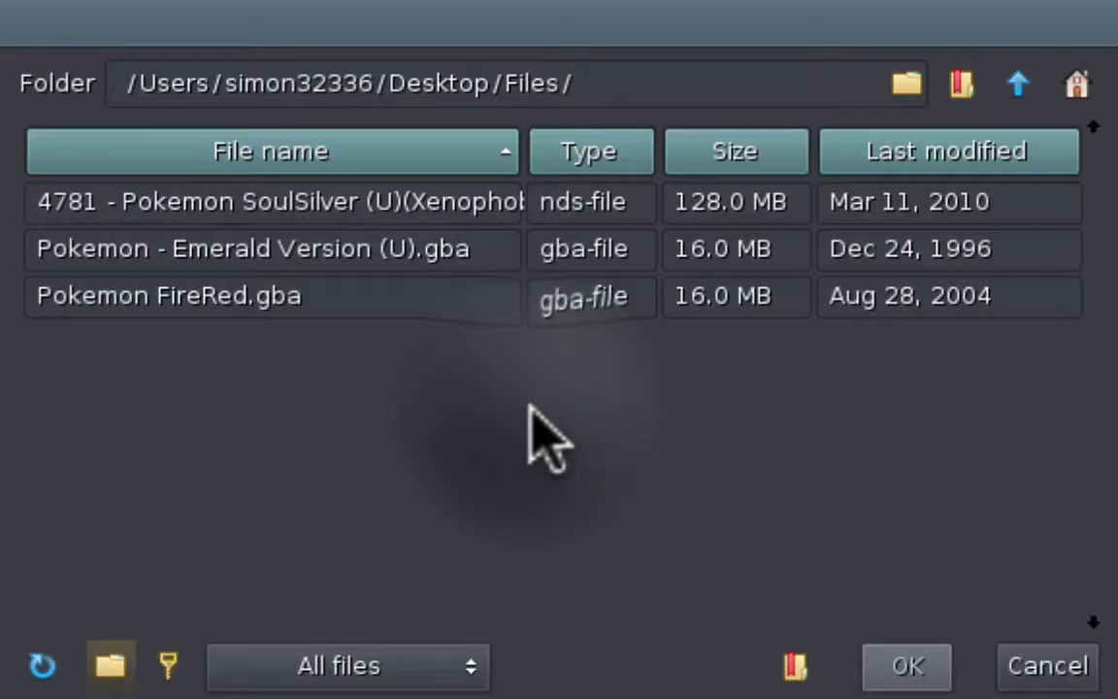
# - Load the Emerald .gba and SoulSilver .nds files into their ROM slots
pyautogui.click(320, 252)
pyautogui.click(898, 668)
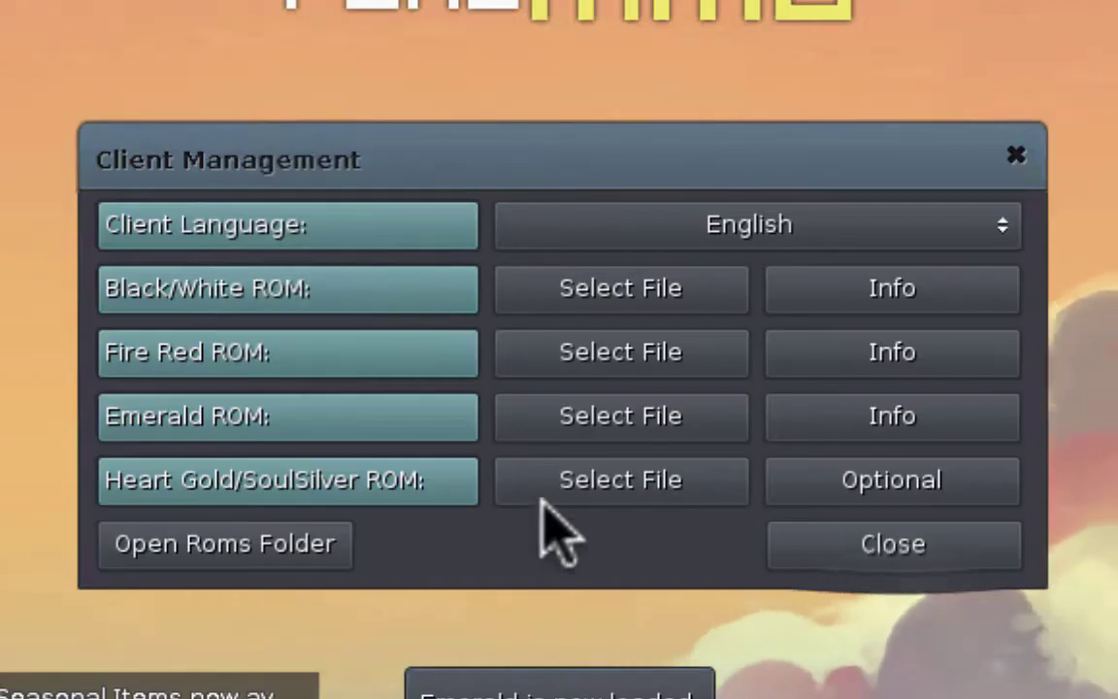
pyautogui.click(545, 487)
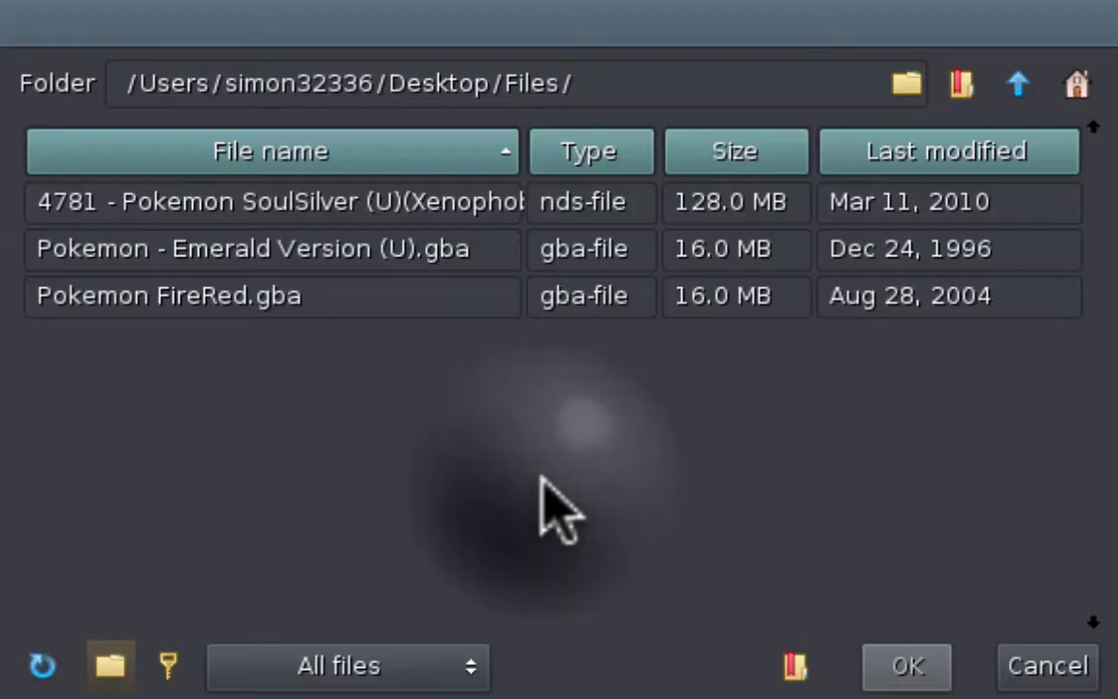
pyautogui.click(313, 205)
pyautogui.click(879, 666)
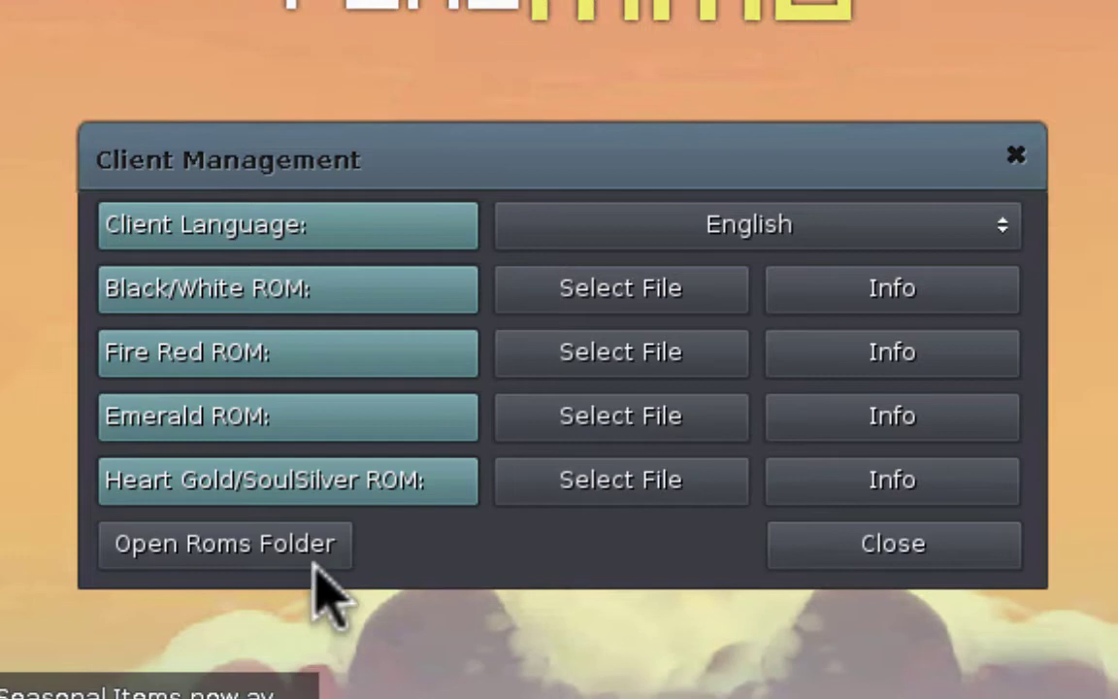
# - Open PokeMMO's roms folder in its own Finder window, then bring Applications back in front
pyautogui.click(255, 553)
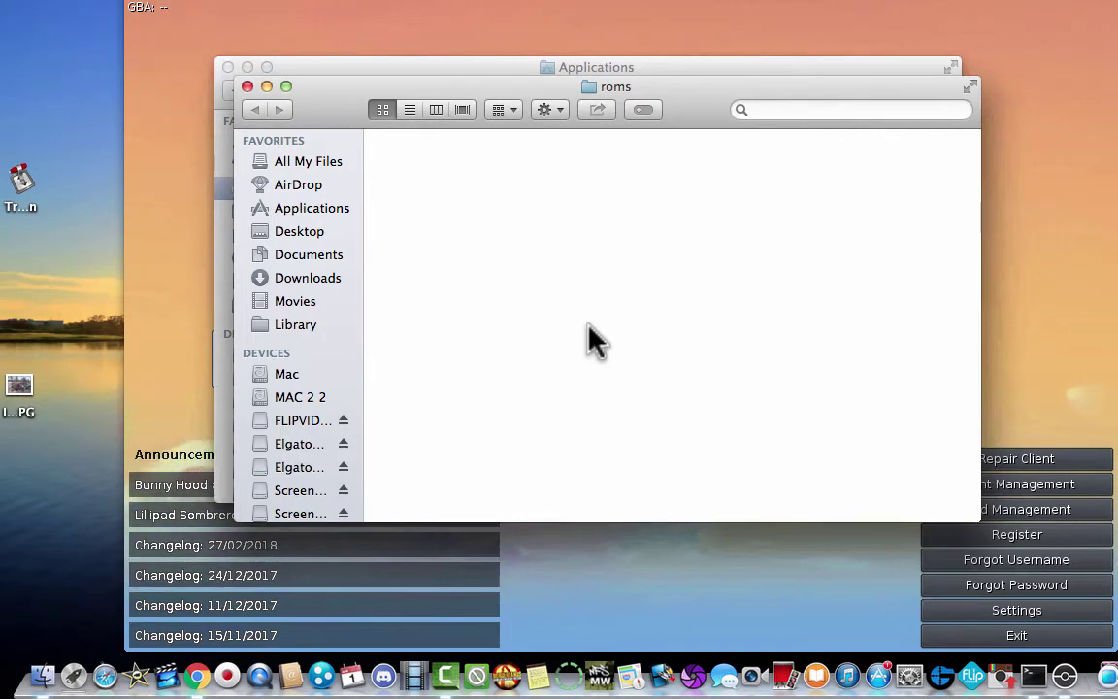
pyautogui.moveTo(576, 88); pyautogui.dragTo(564, 143)
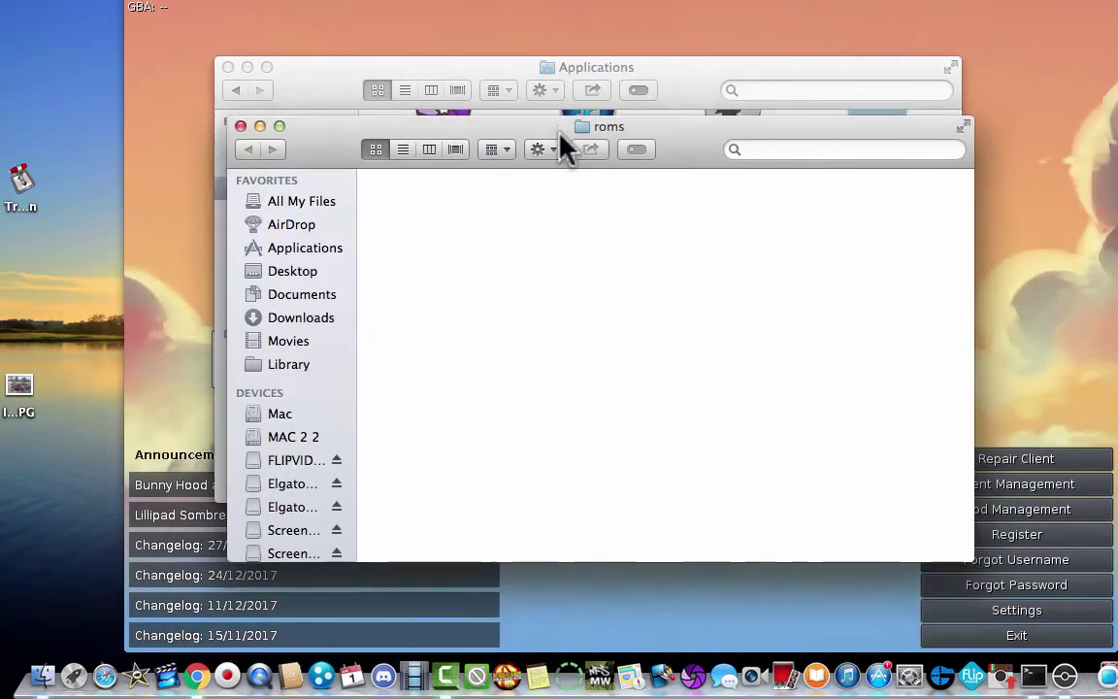
pyautogui.click(499, 77)
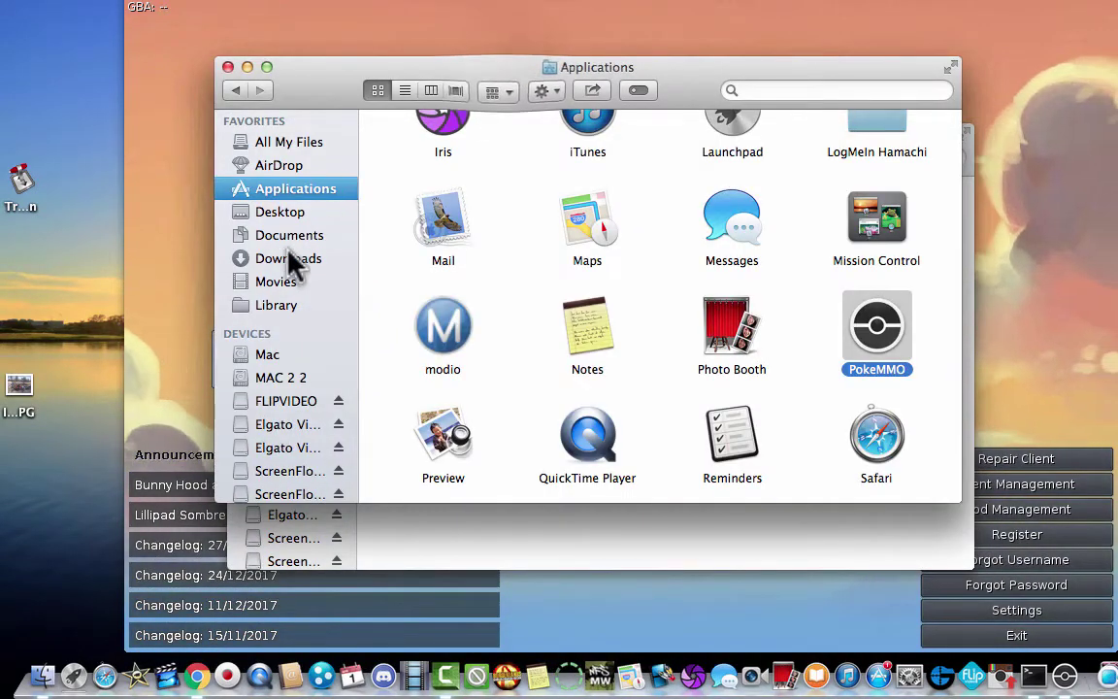
# - Copy the three ROM files from Desktop/Files and paste them into the roms folder
pyautogui.click(262, 212)
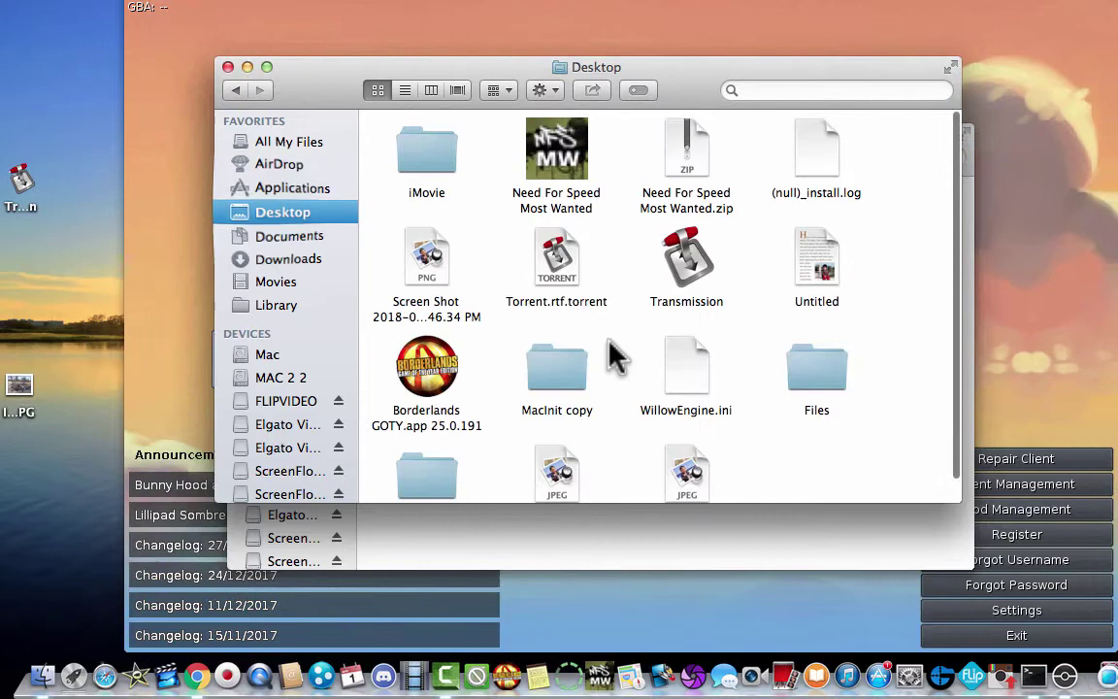
pyautogui.doubleClick(811, 372)
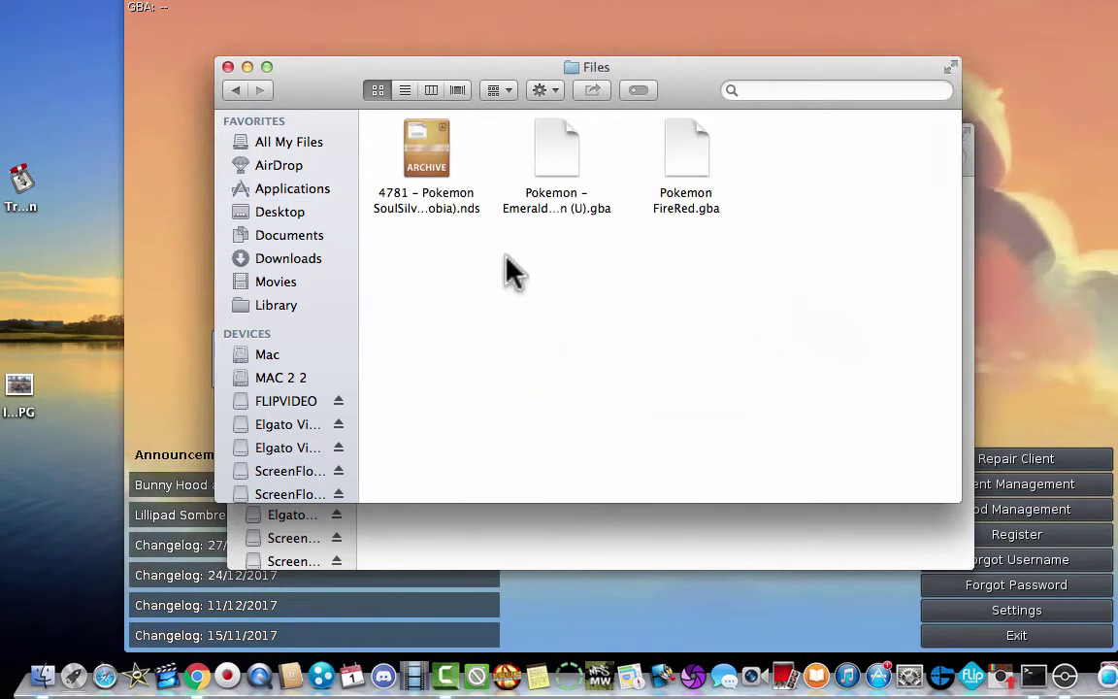
pyautogui.moveTo(412, 245); pyautogui.dragTo(691, 291)
pyautogui.rightClick(686, 277)
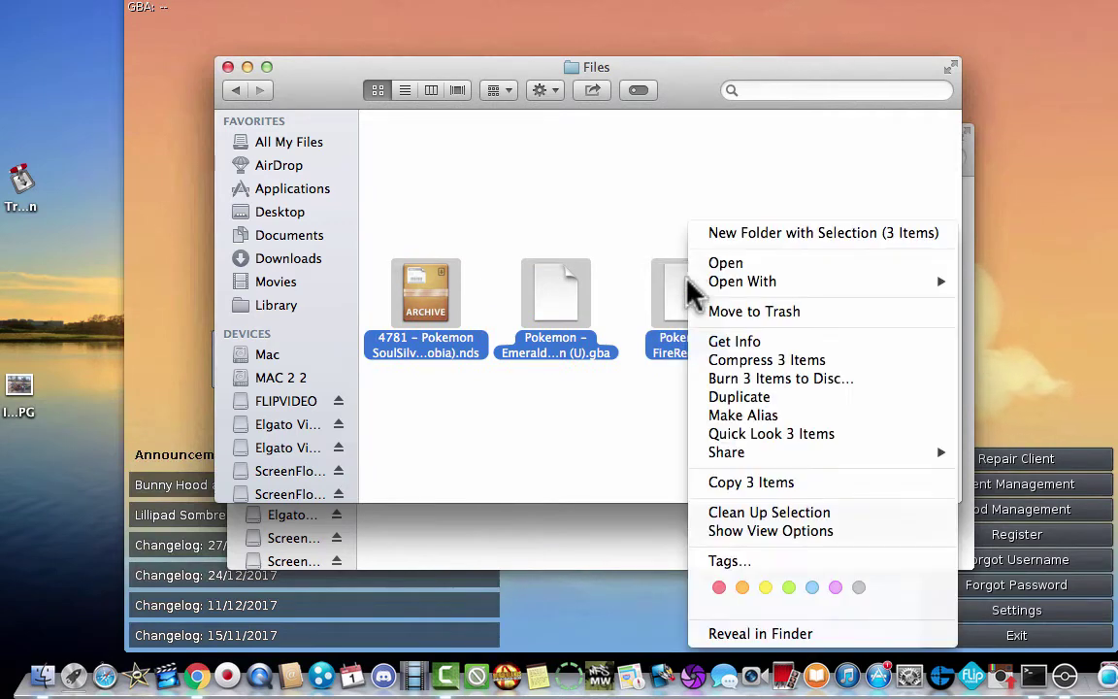
pyautogui.click(751, 482)
pyautogui.rightClick(620, 503)
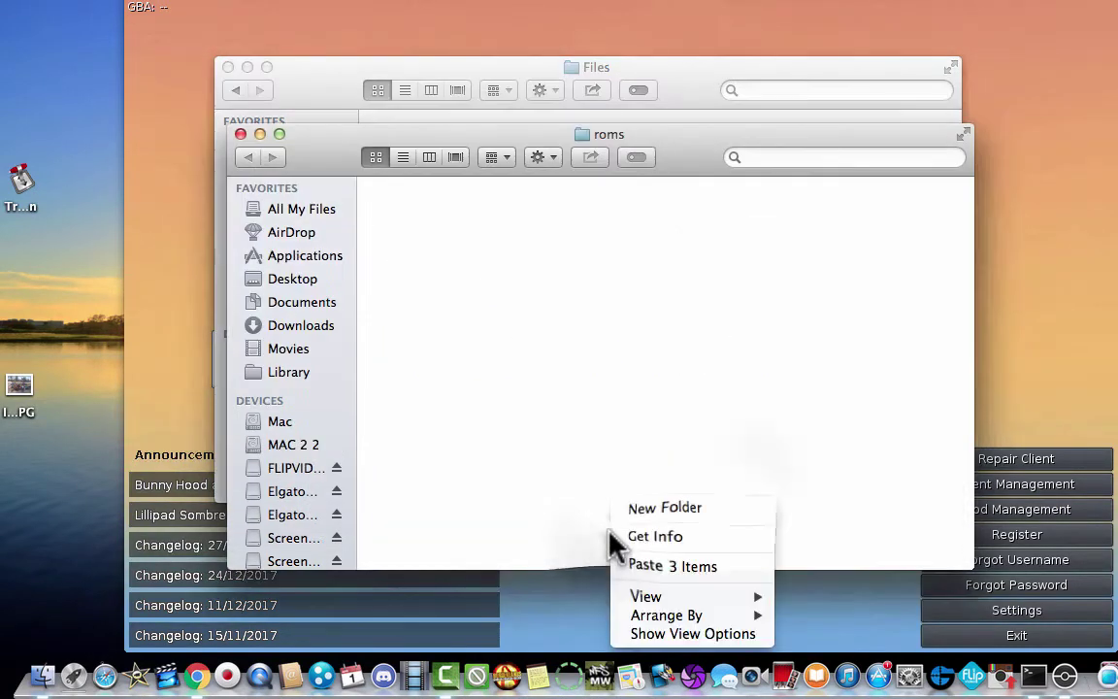
pyautogui.click(656, 567)
# - Copy Pokemon – Black Version.nds from Files2 into roms, then close the roms window
pyautogui.click(668, 81)
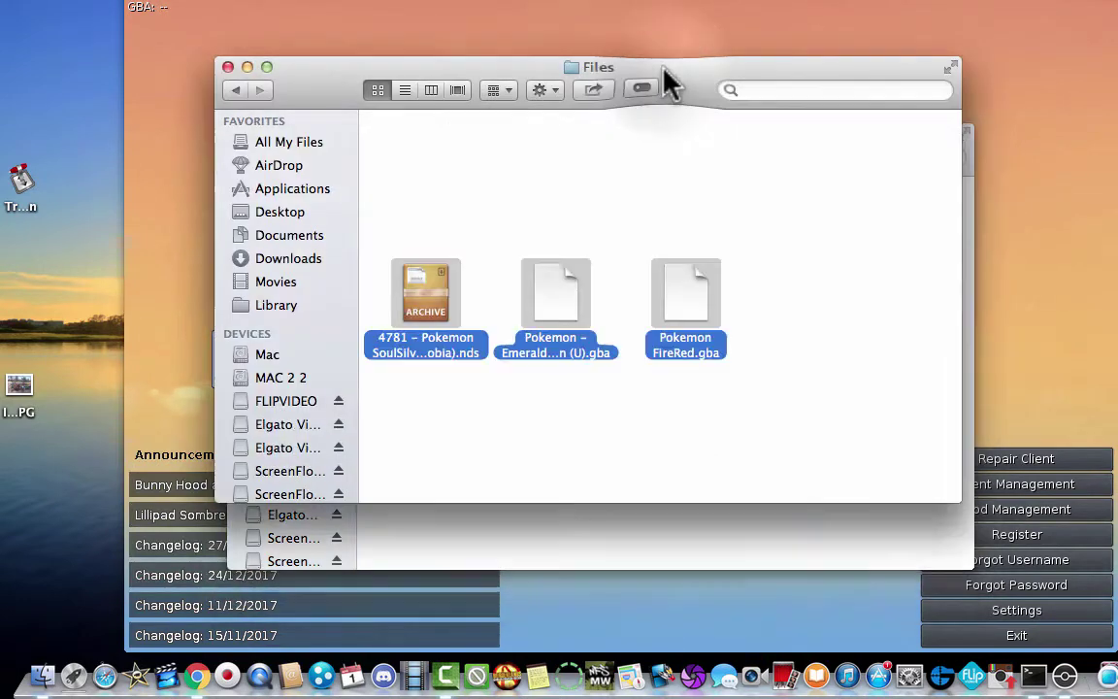
pyautogui.click(235, 90)
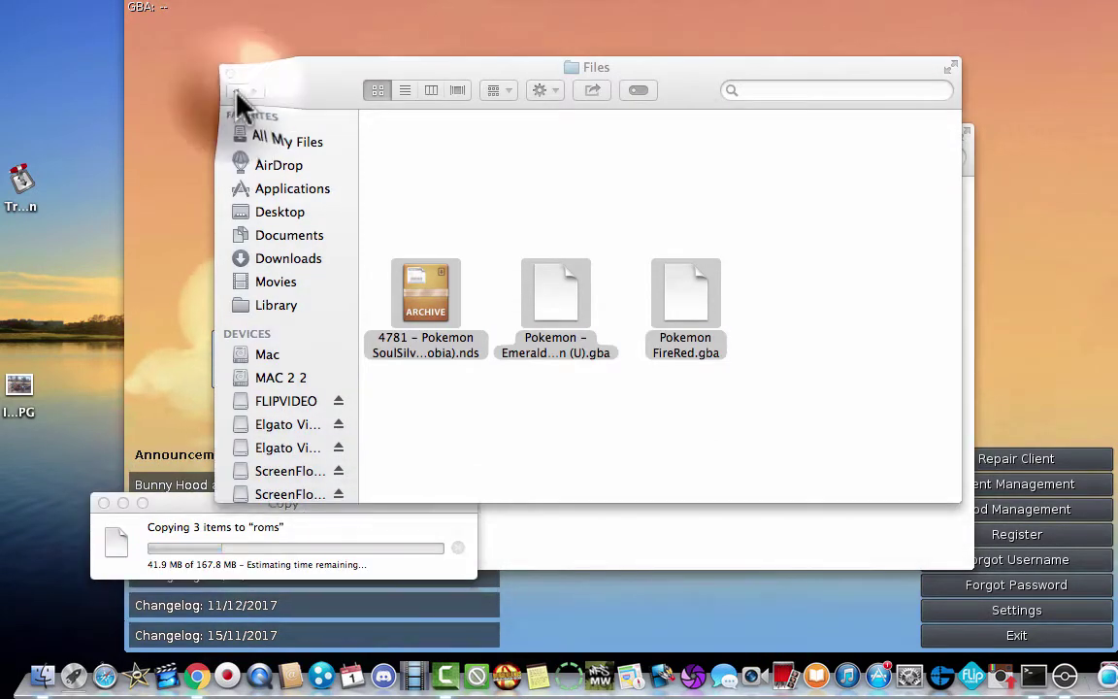
pyautogui.click(235, 89)
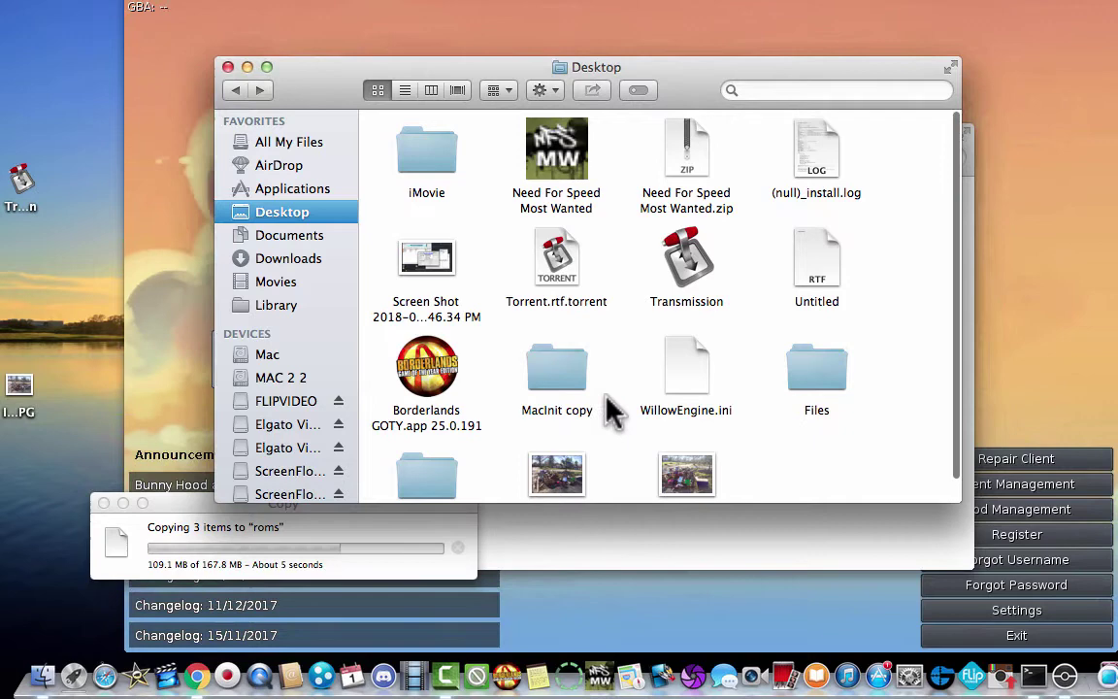
pyautogui.doubleClick(434, 475)
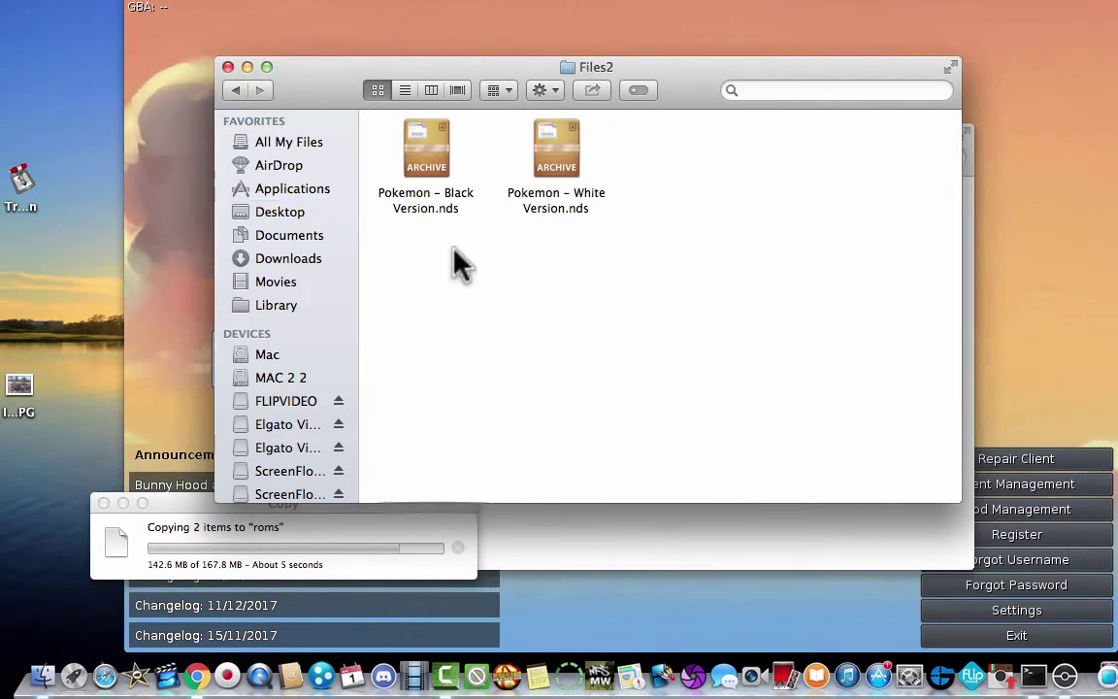
pyautogui.moveTo(405, 249); pyautogui.dragTo(614, 145)
pyautogui.click(422, 257)
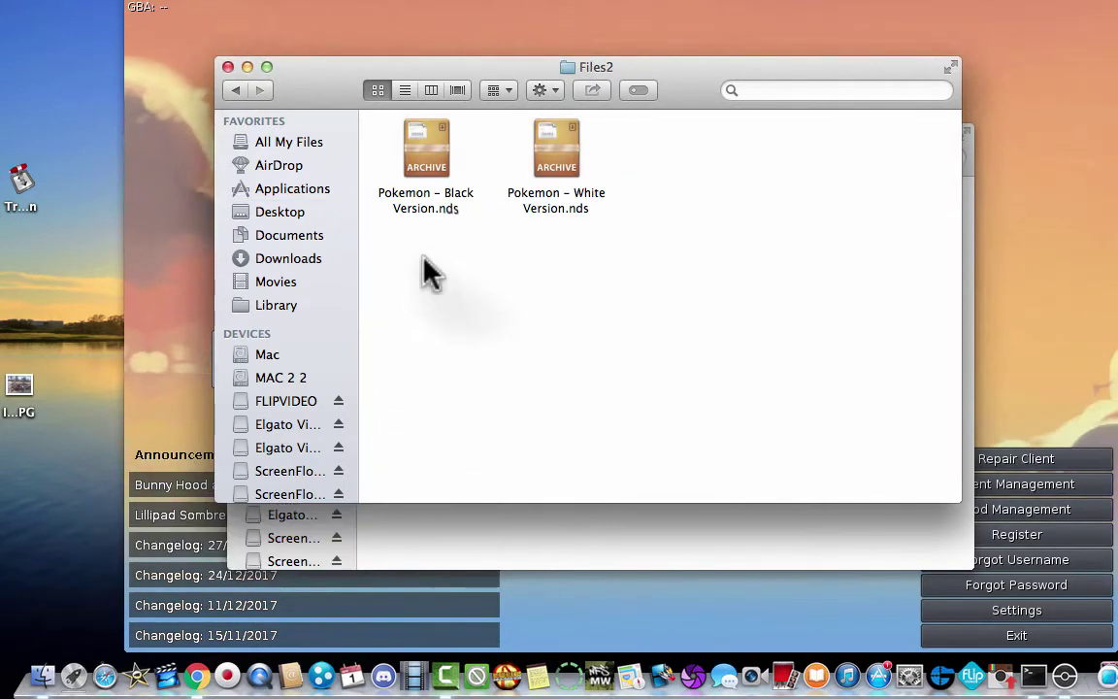
pyautogui.click(424, 155)
pyautogui.rightClick(427, 151)
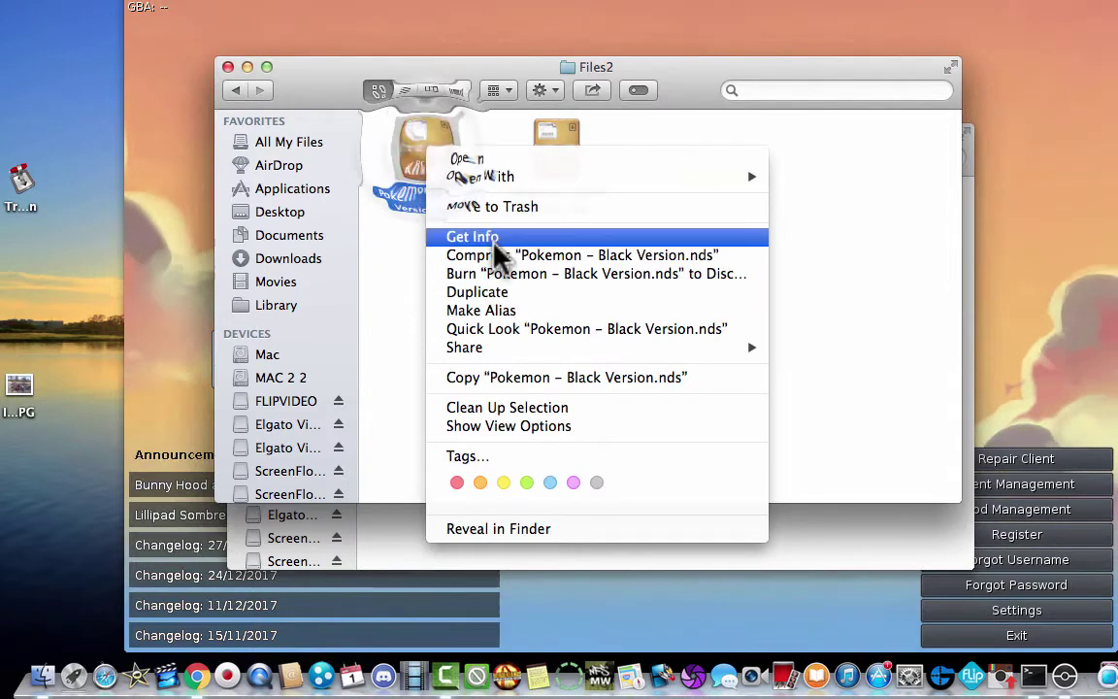
pyautogui.click(495, 380)
pyautogui.click(507, 529)
pyautogui.rightClick(611, 490)
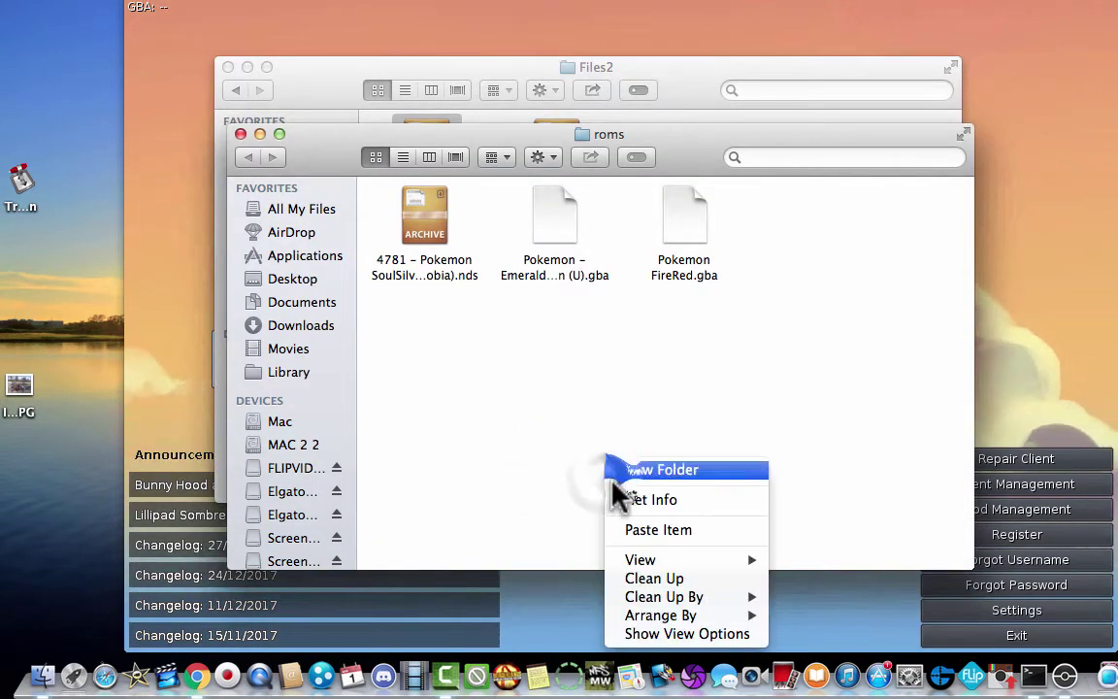
pyautogui.click(659, 529)
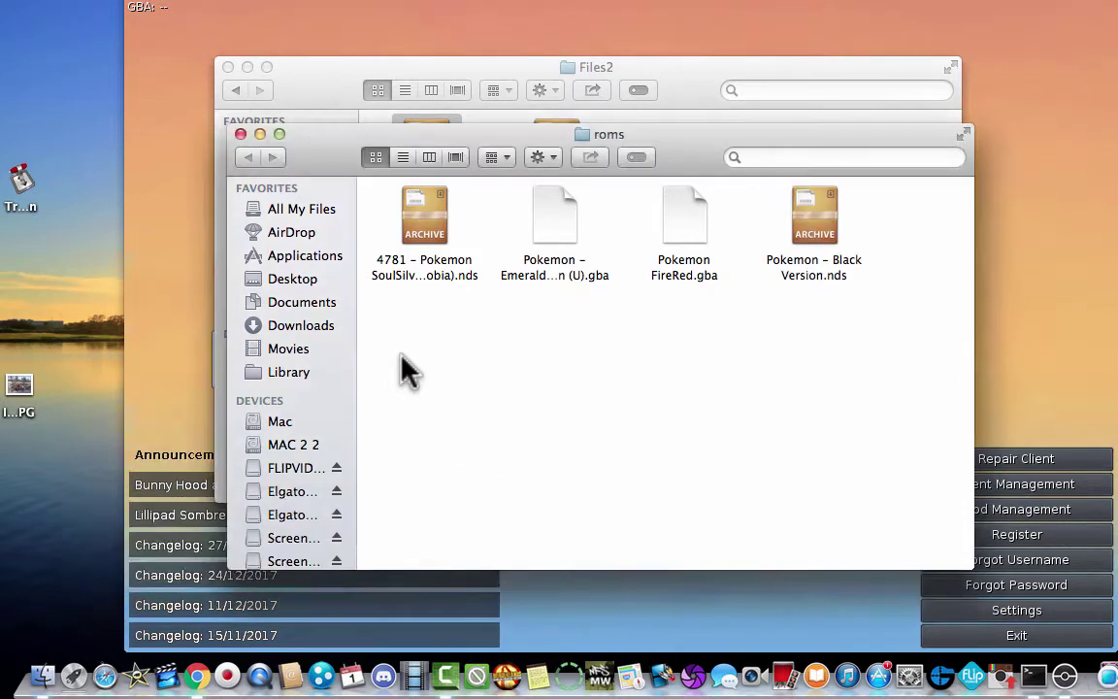
pyautogui.click(240, 134)
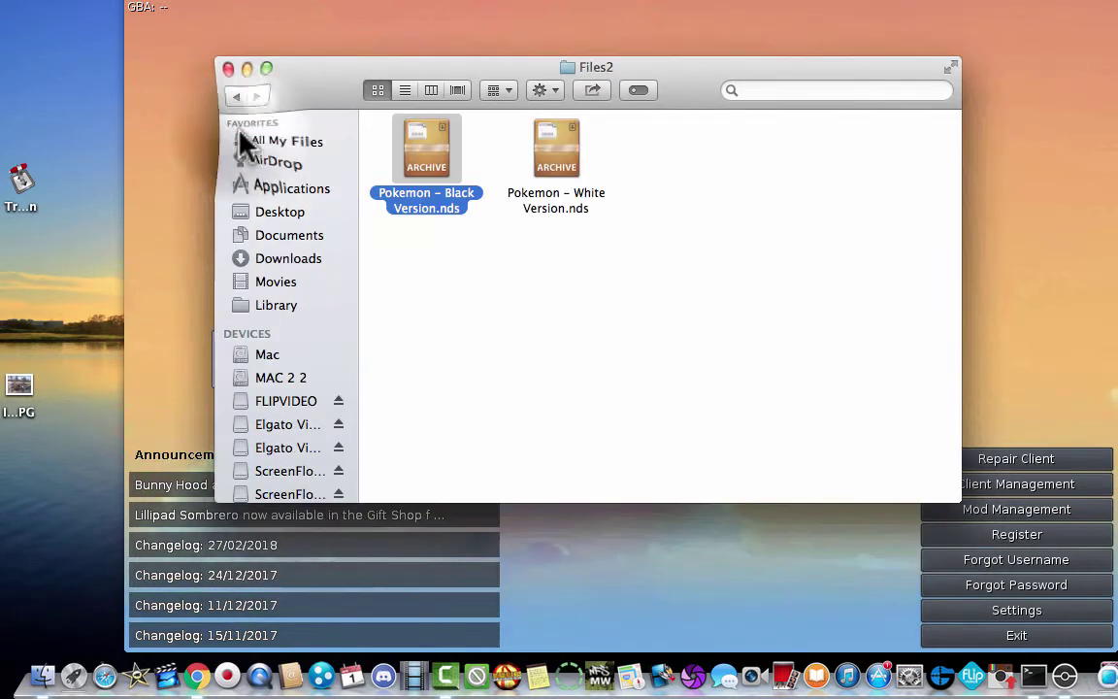
# - Close the Files2 window, then start and confirm a PokeMMO client repair
pyautogui.click(228, 67)
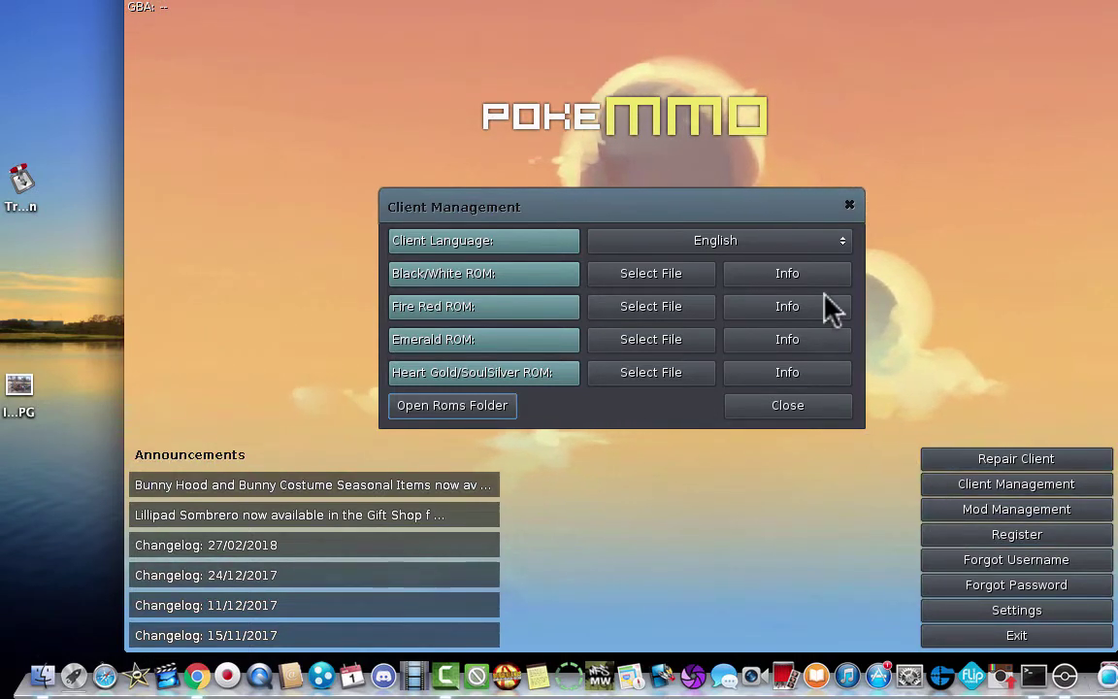
pyautogui.click(963, 462)
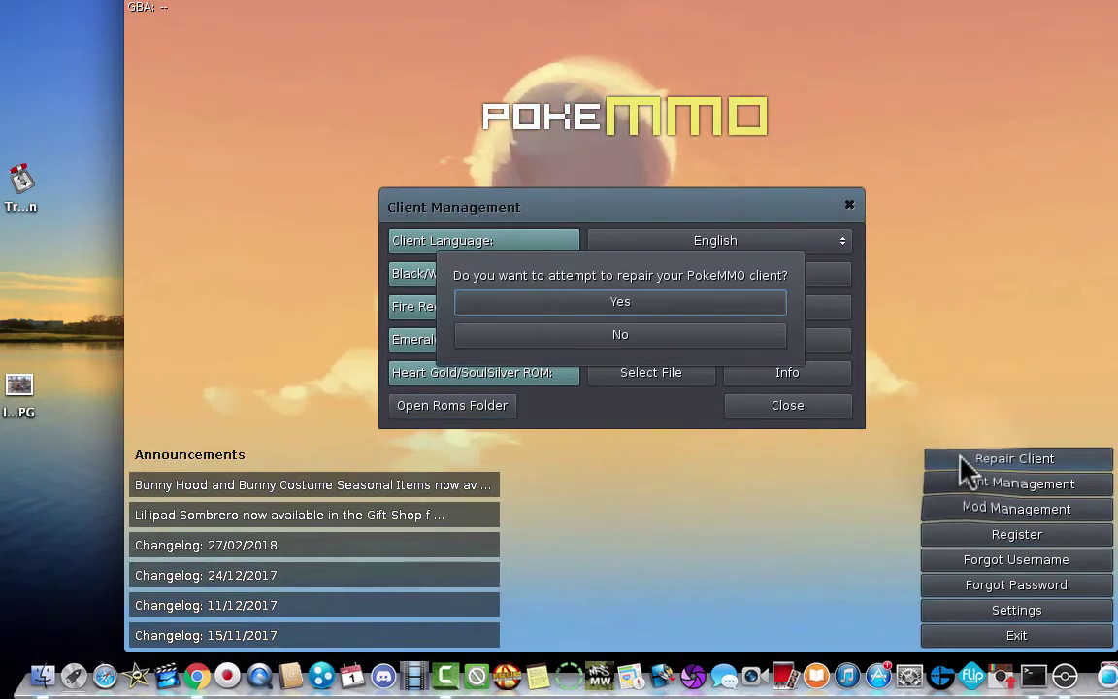
pyautogui.click(706, 309)
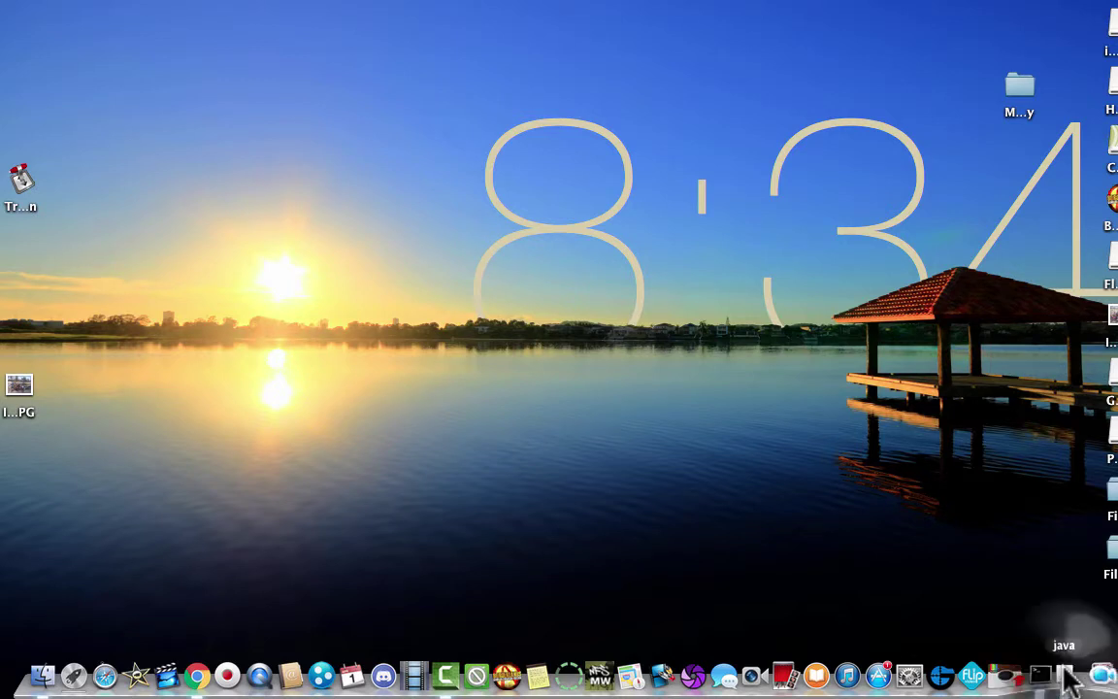
# - Quit the running PokeMMO java process and Terminal from the Dock
pyautogui.rightClick(1069, 679)
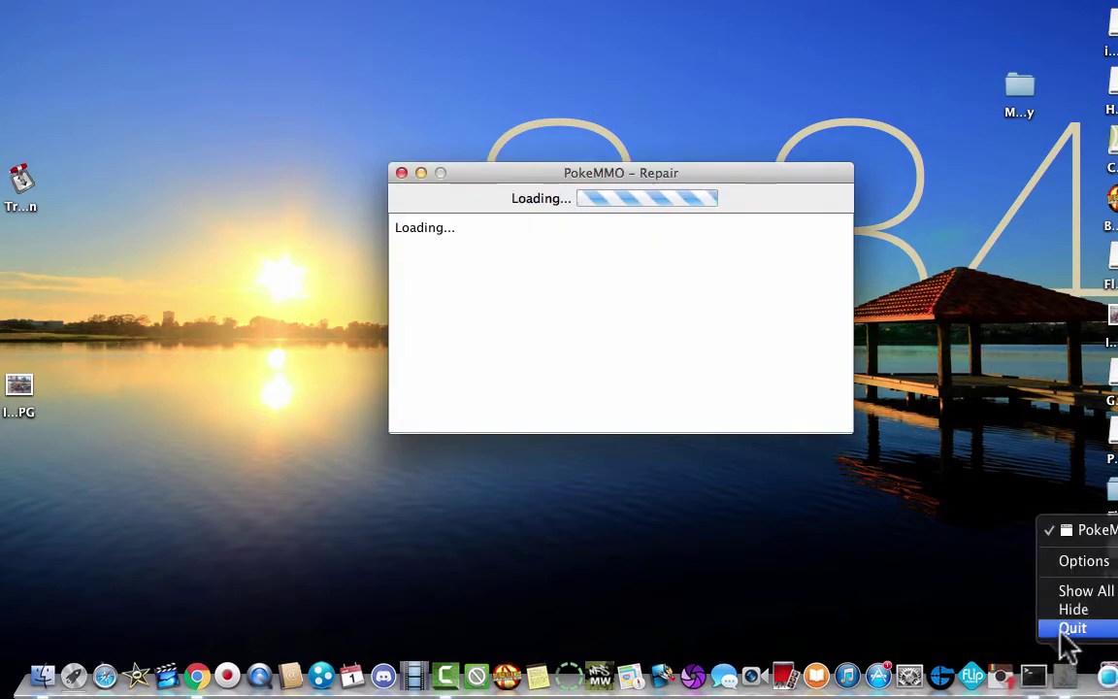
pyautogui.click(1068, 629)
pyautogui.rightClick(1063, 679)
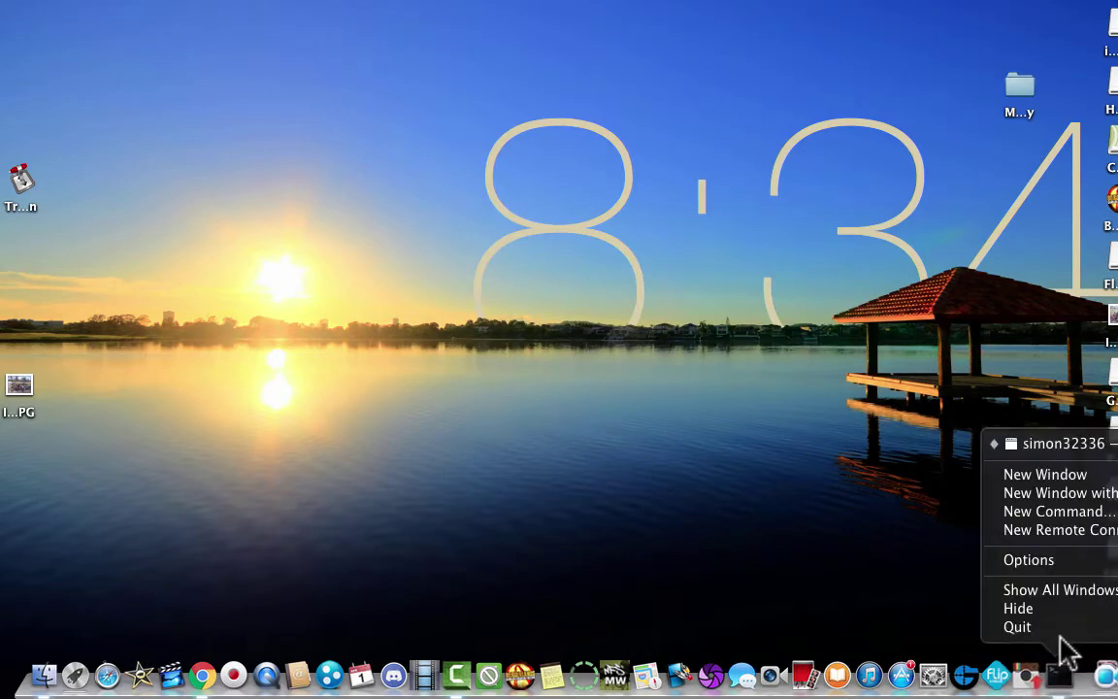
pyautogui.click(1056, 628)
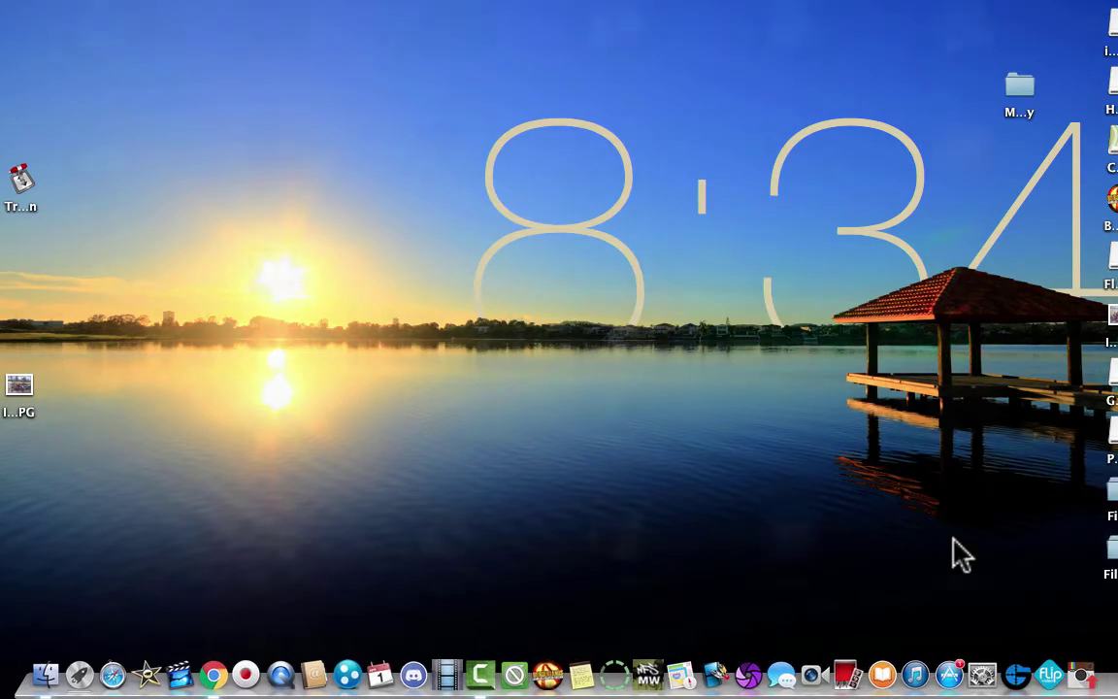
# - Relaunch PokeMMO from Finder's Applications folder and close the Finder window
pyautogui.press('F4')
pyautogui.press('F4')
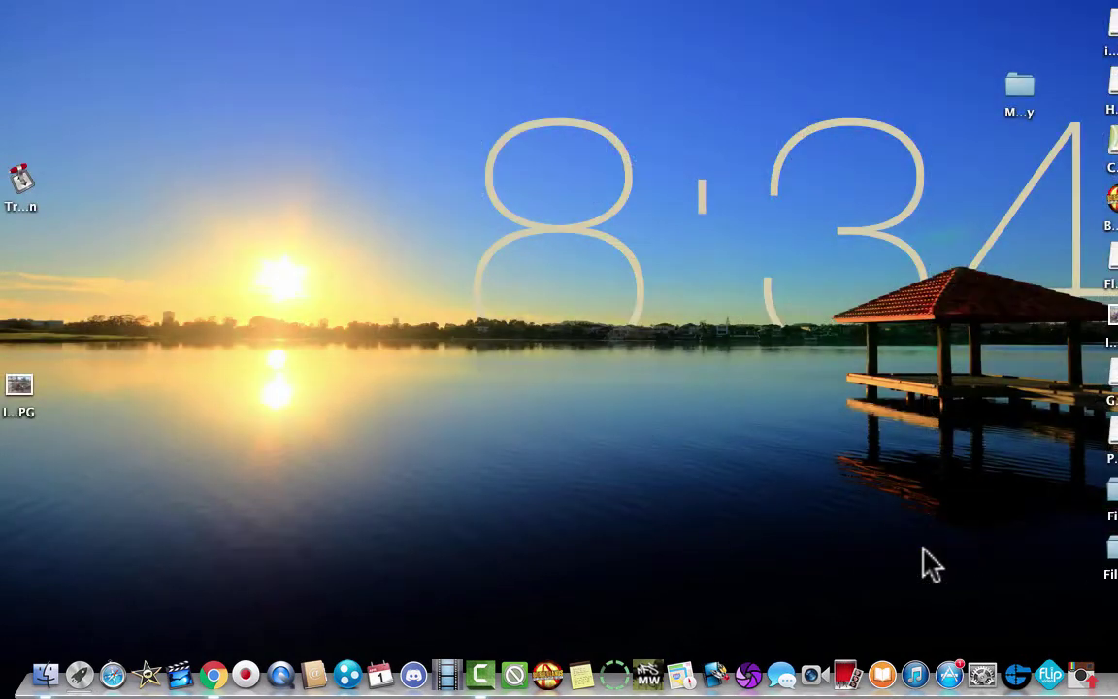
pyautogui.click(44, 677)
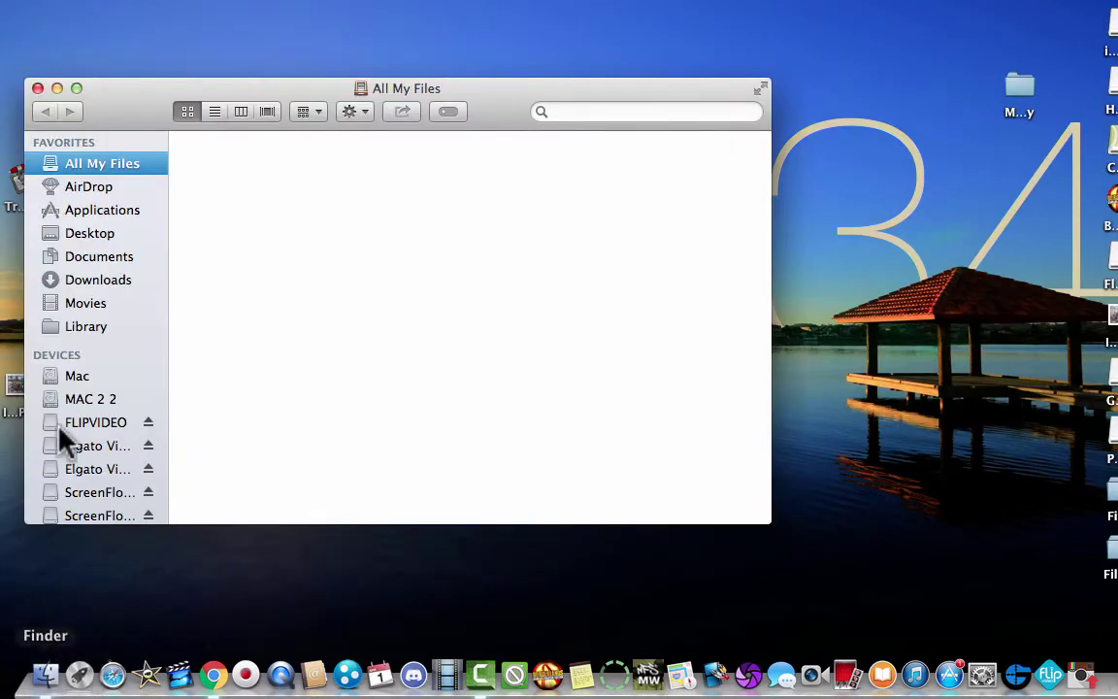
pyautogui.click(84, 210)
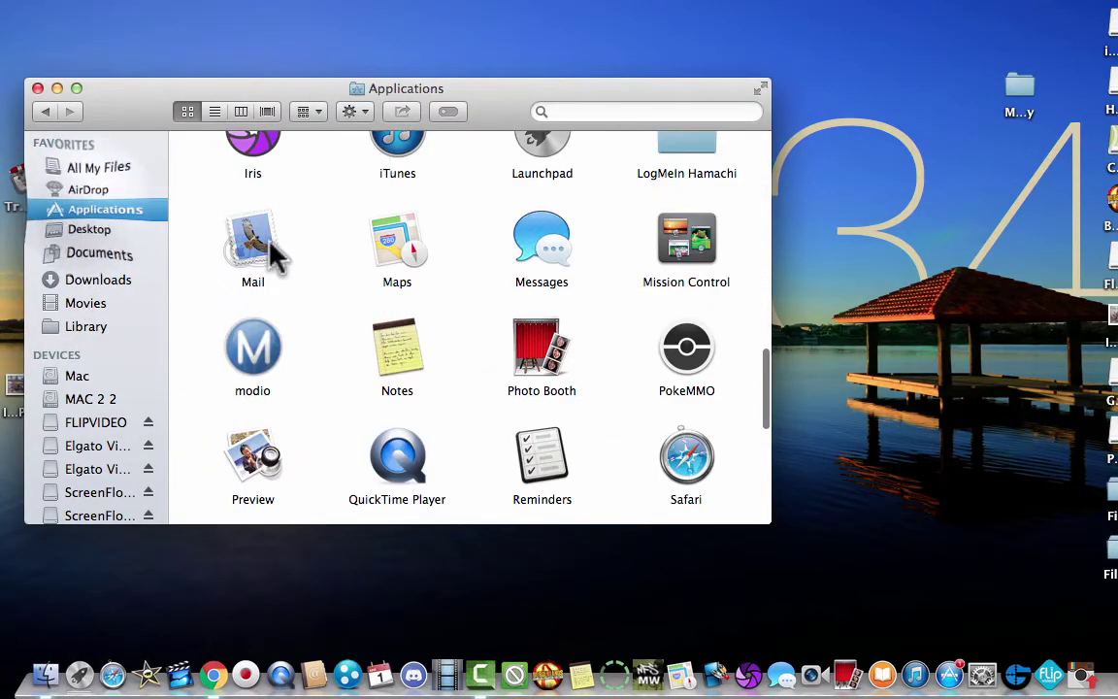
pyautogui.moveTo(699, 362); pyautogui.dragTo(695, 364)
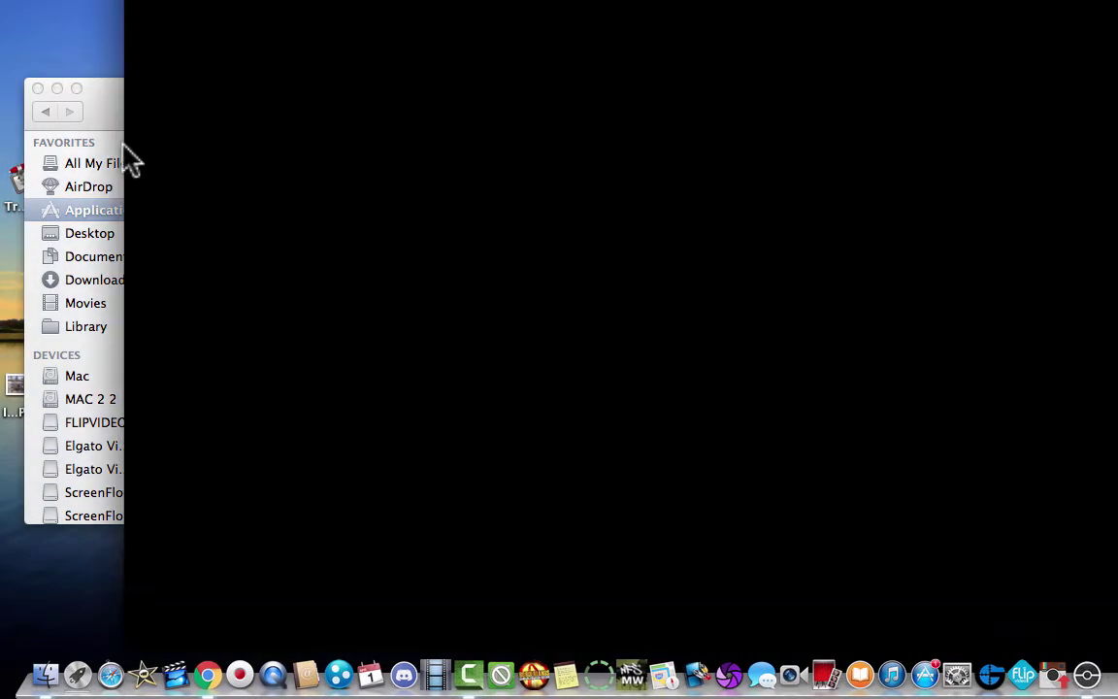
pyautogui.click(37, 89)
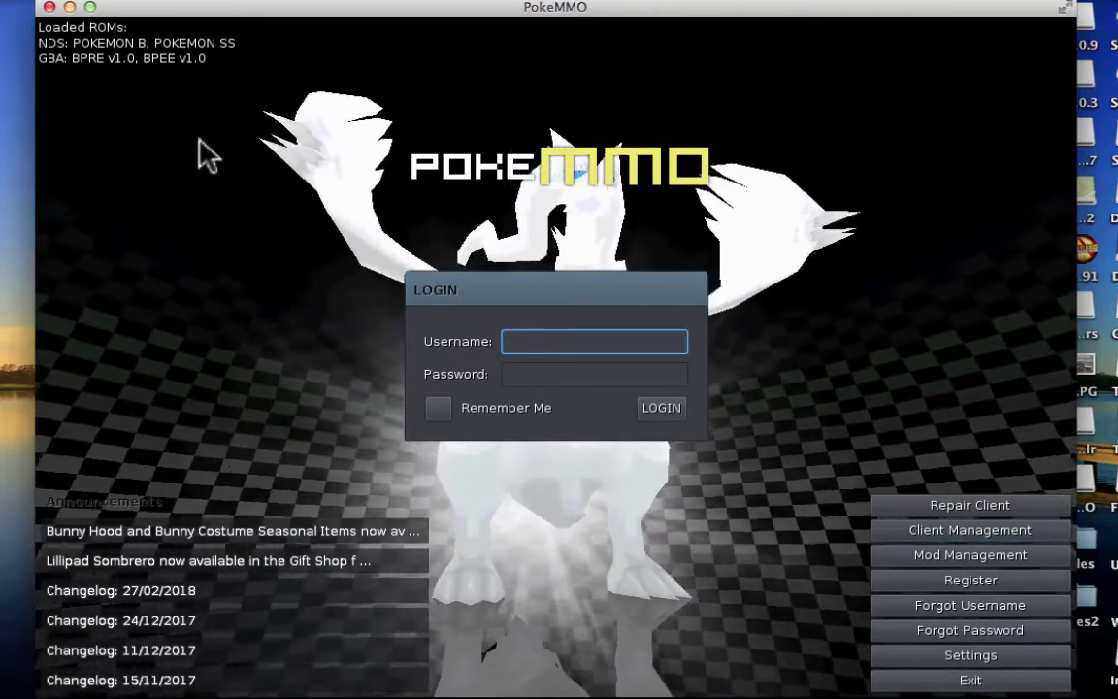
# - Close the PokeMMO client and show the PokeMMO app's package contents from Applications
pyautogui.click(50, 6)
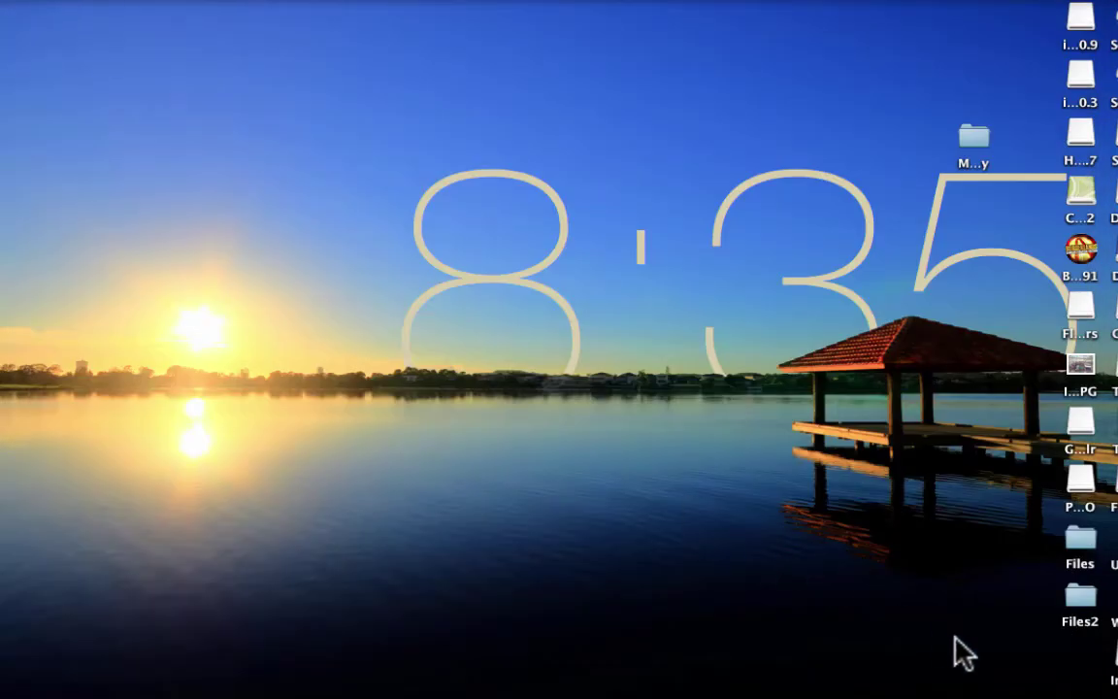
pyautogui.click(45, 676)
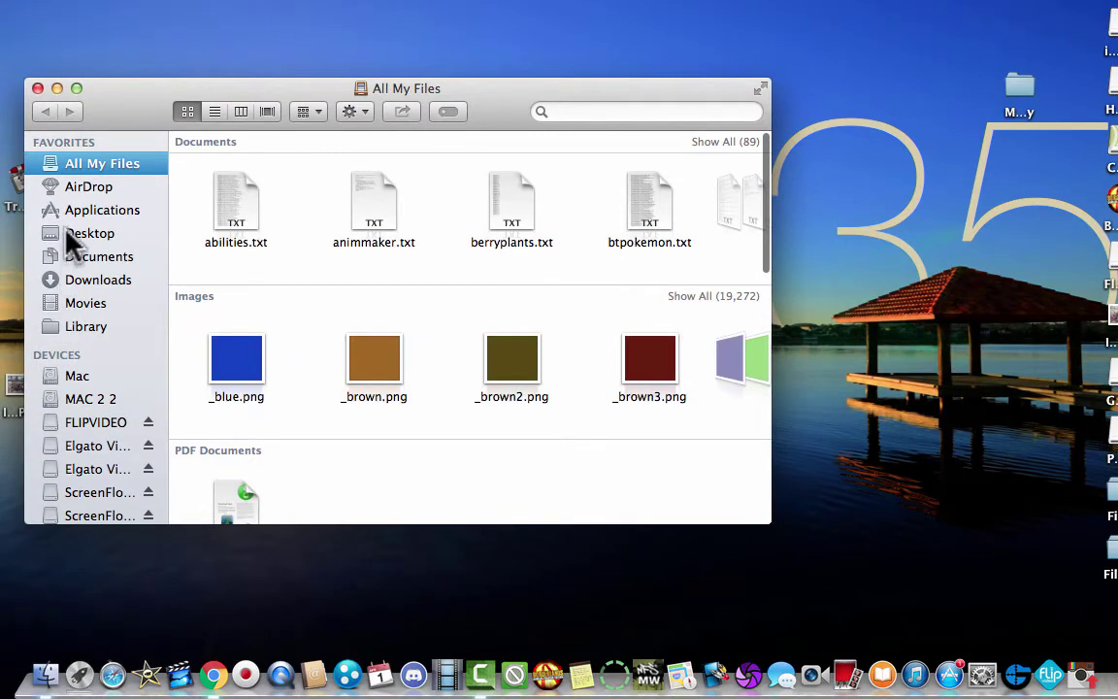
pyautogui.click(74, 209)
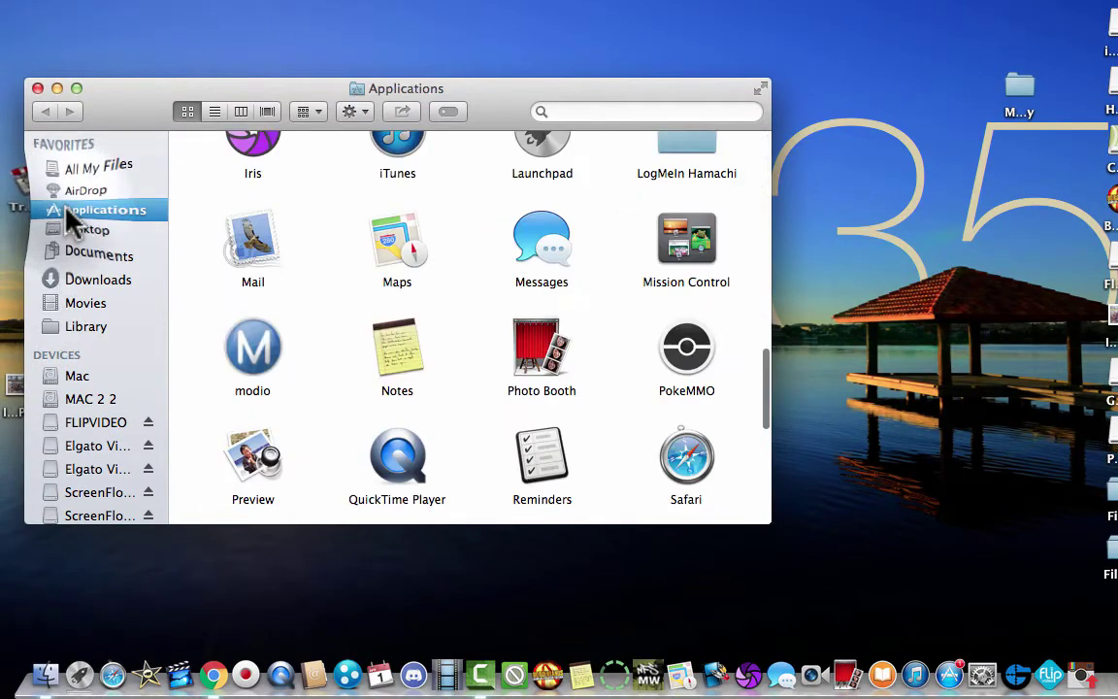
pyautogui.click(658, 355)
pyautogui.rightClick(664, 357)
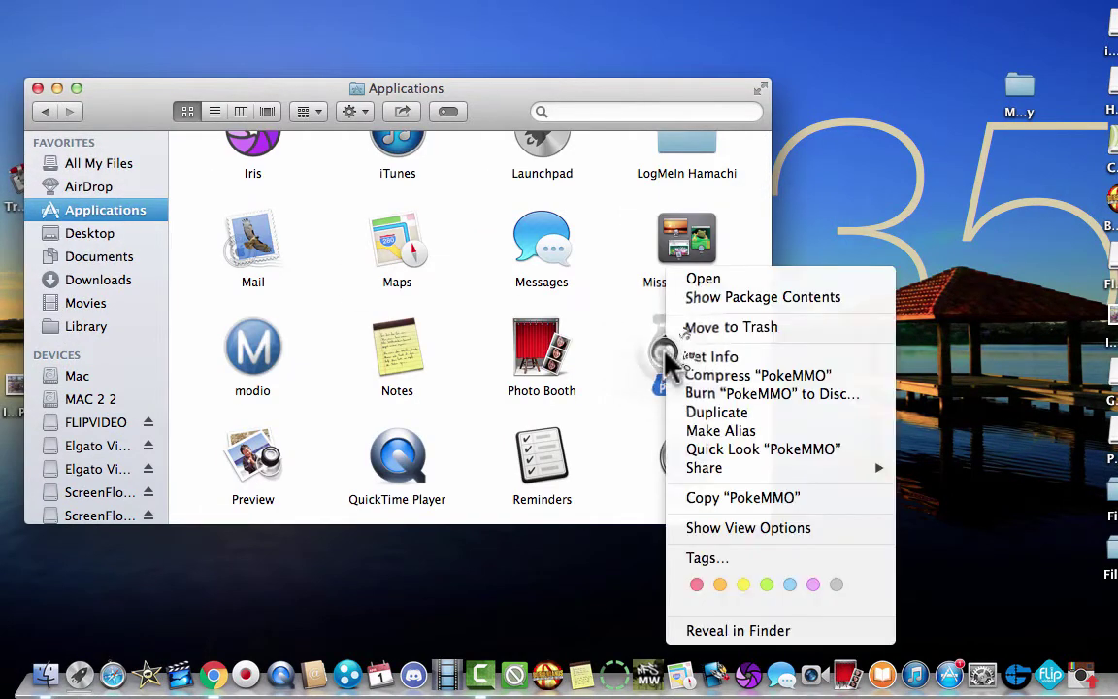
pyautogui.click(700, 299)
# - Browse the package's Resources and MacOS folders, ending back in Contents
pyautogui.doubleClick(215, 188)
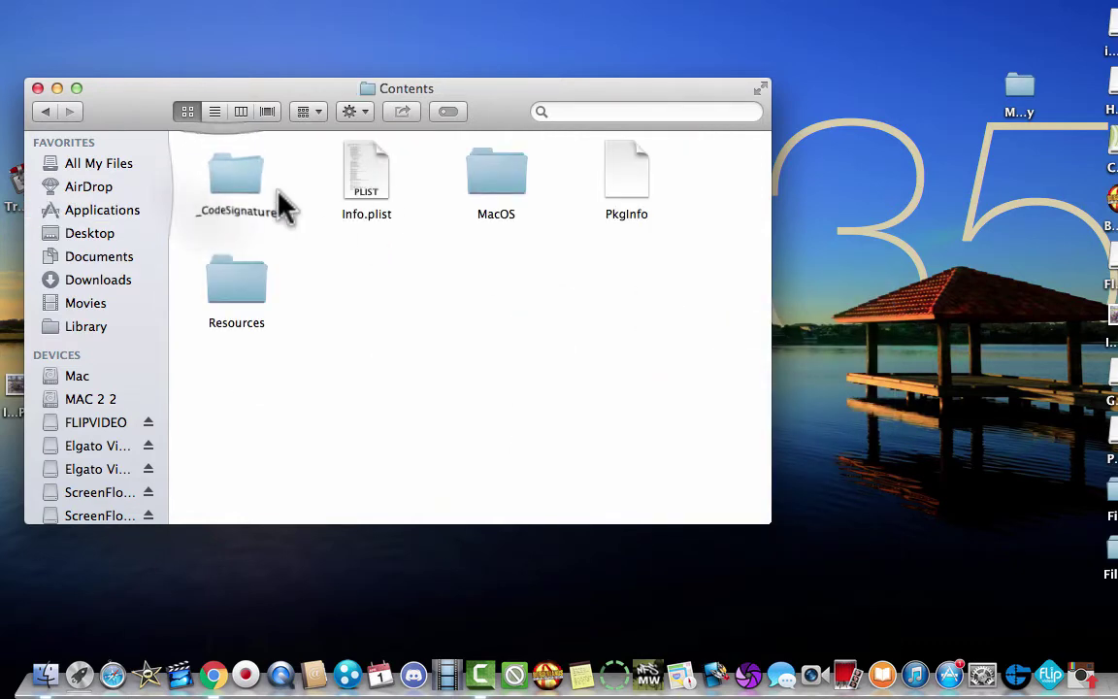
pyautogui.doubleClick(224, 289)
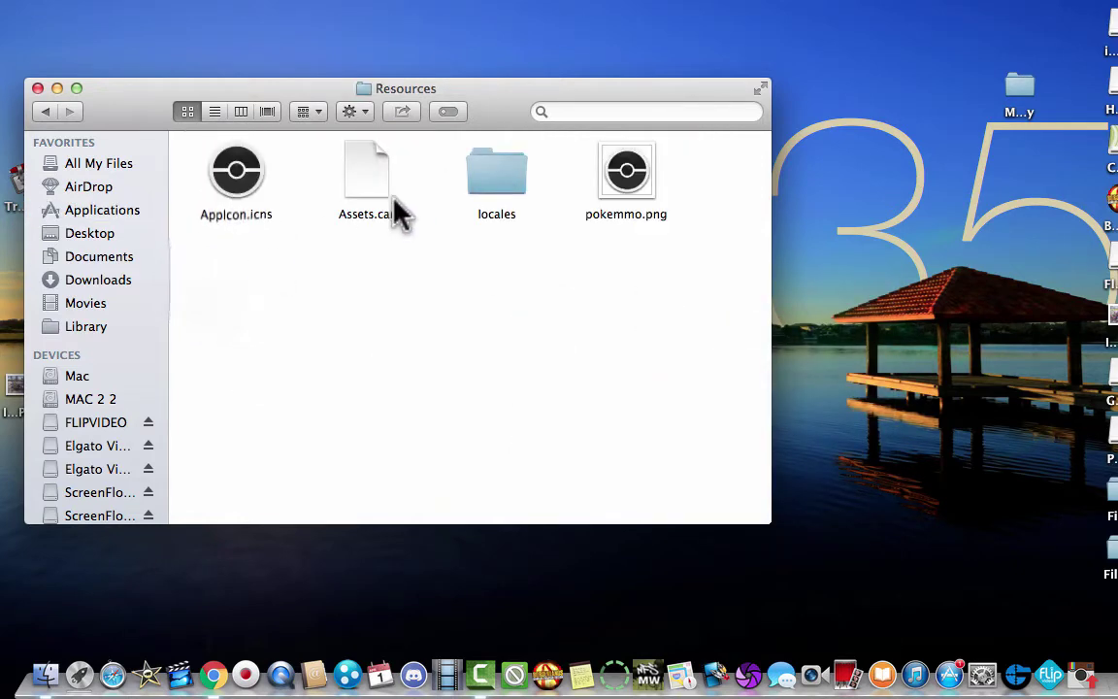
pyautogui.click(49, 113)
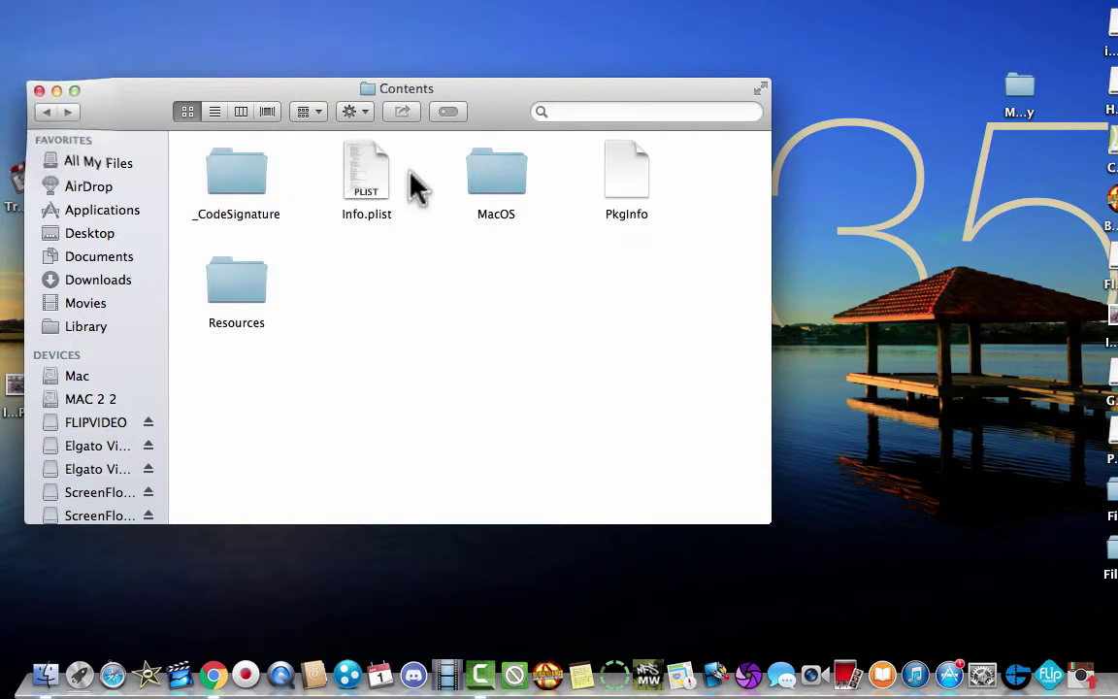
pyautogui.doubleClick(491, 184)
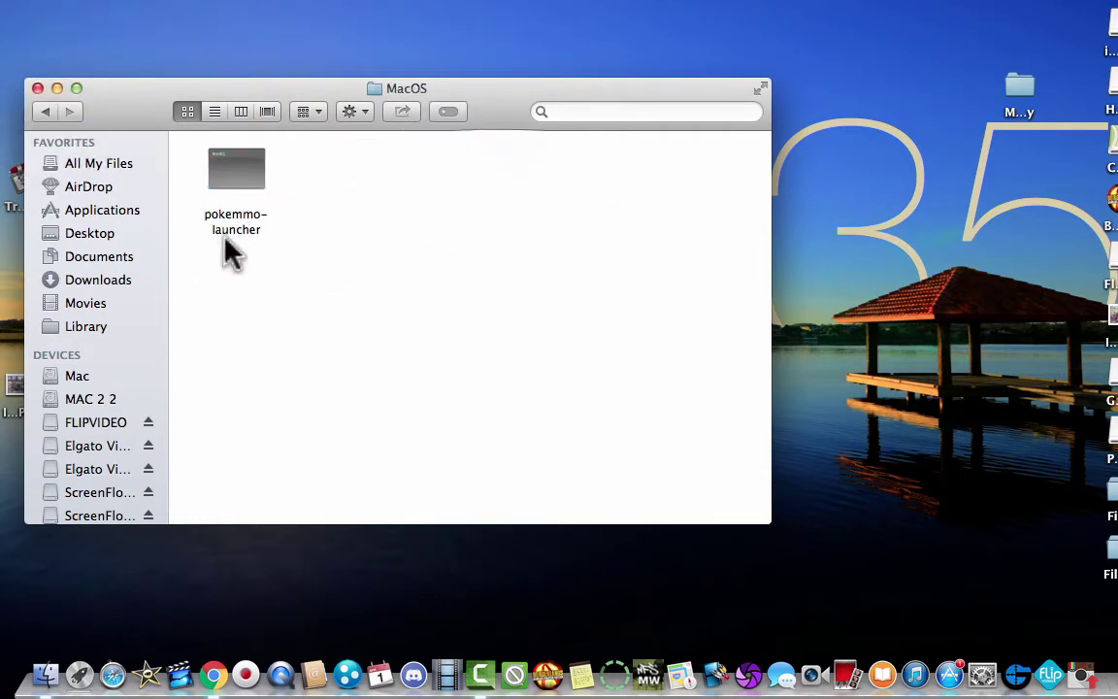
pyautogui.click(48, 113)
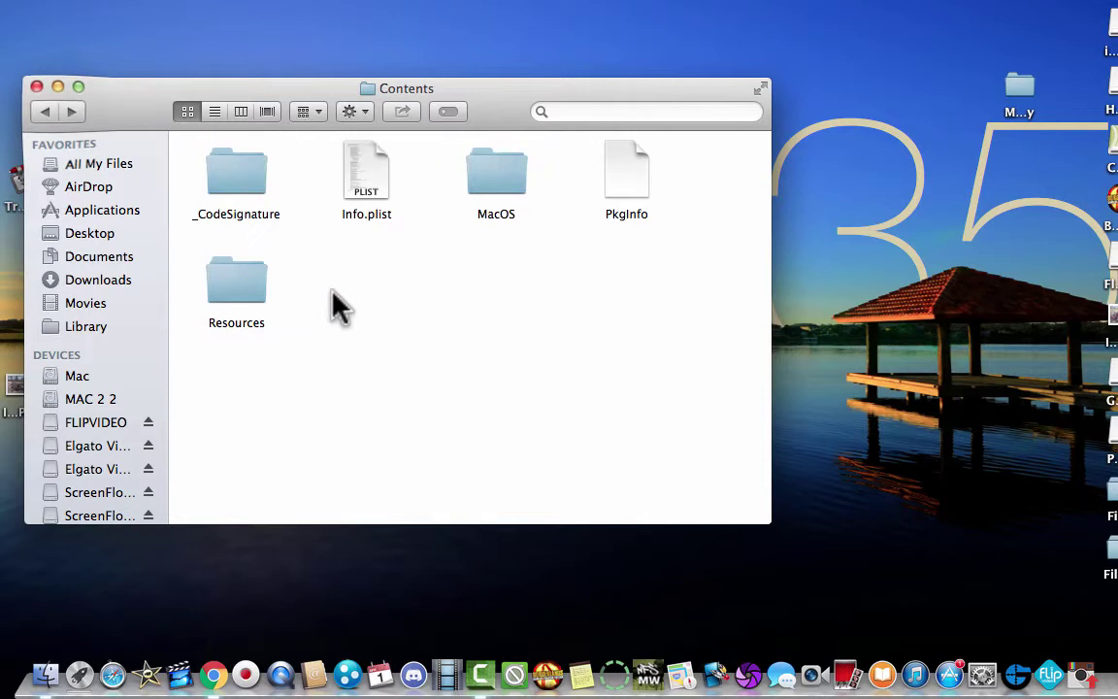
# - Move Pokemon – Black Version.nds from Library/Application Support/PokeMMO/roms to the Trash
pyautogui.click(90, 328)
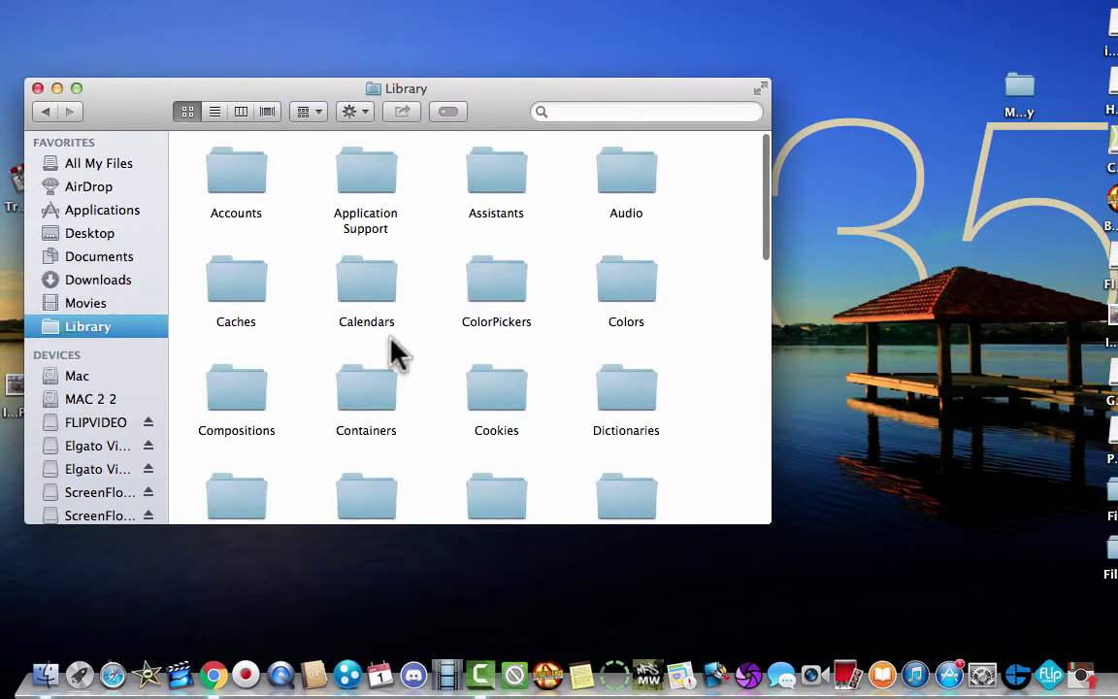
pyautogui.scroll(-3, 393, 351)
pyautogui.scroll(3, 393, 352)
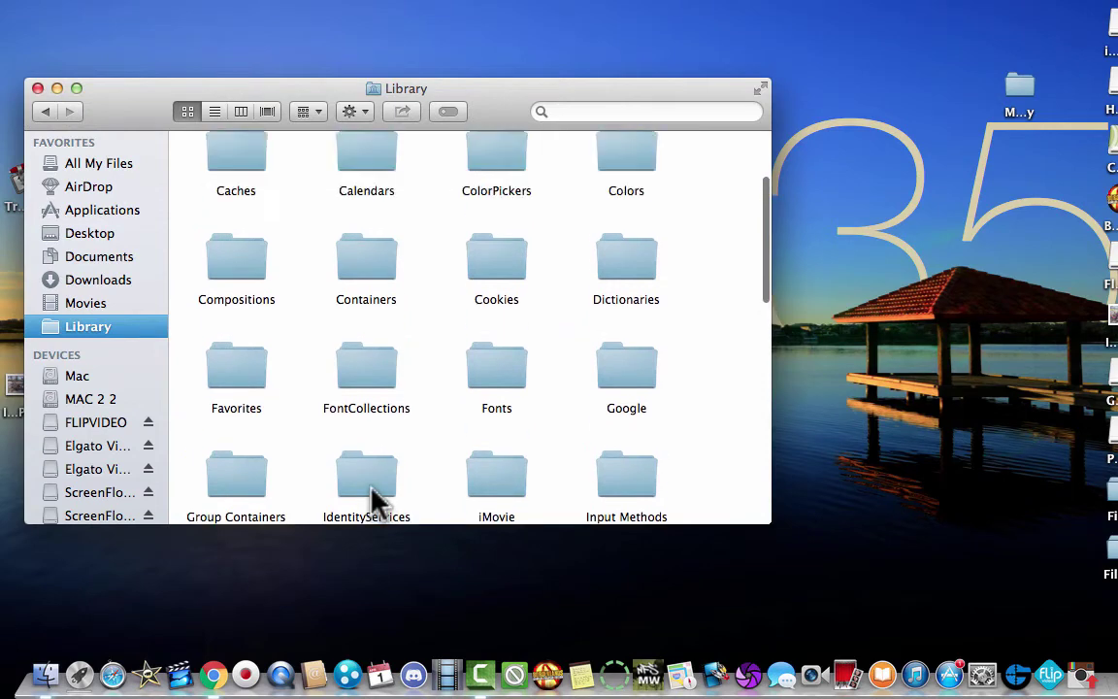
pyautogui.scroll(3, 367, 355)
pyautogui.doubleClick(382, 183)
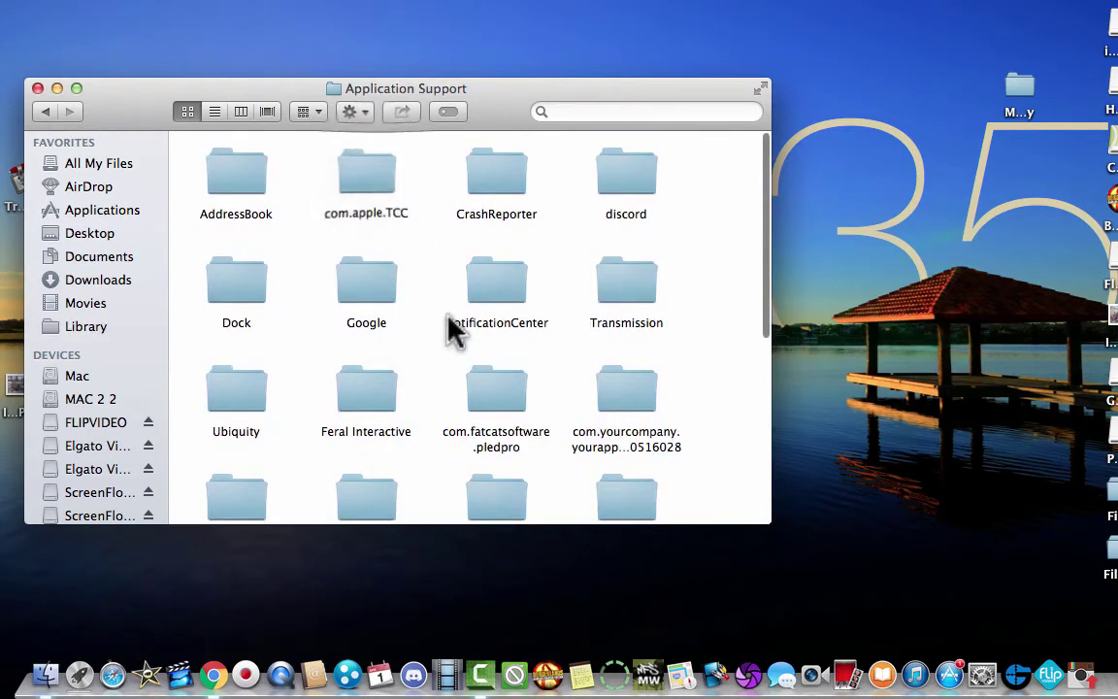
pyautogui.scroll(-6, 454, 335)
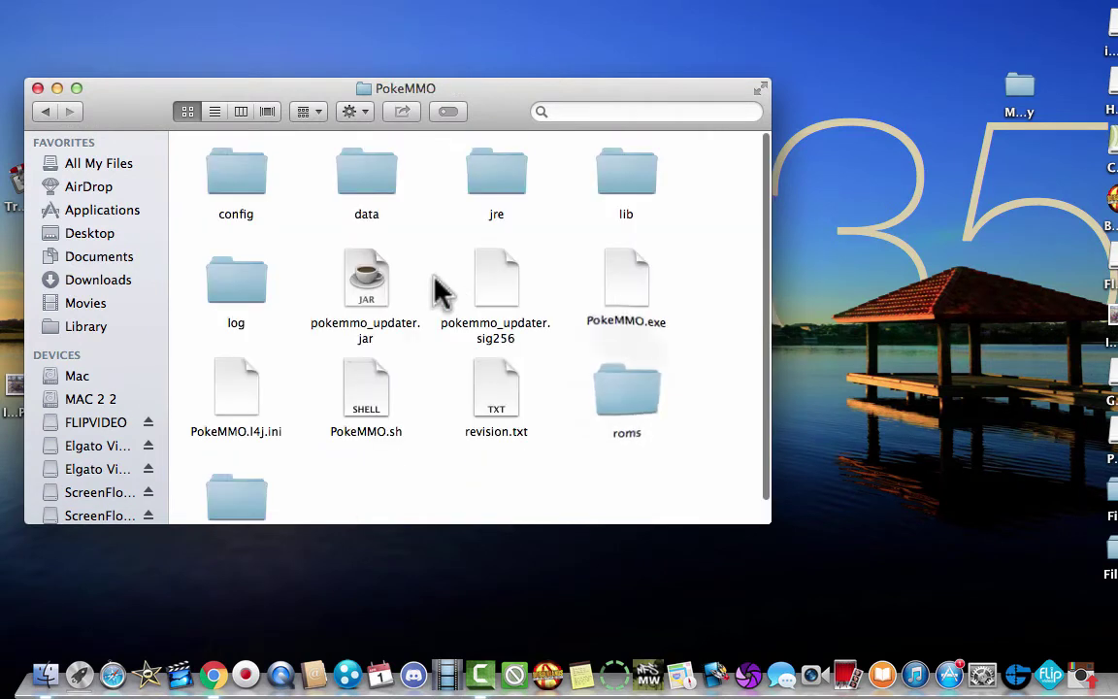
pyautogui.doubleClick(640, 405)
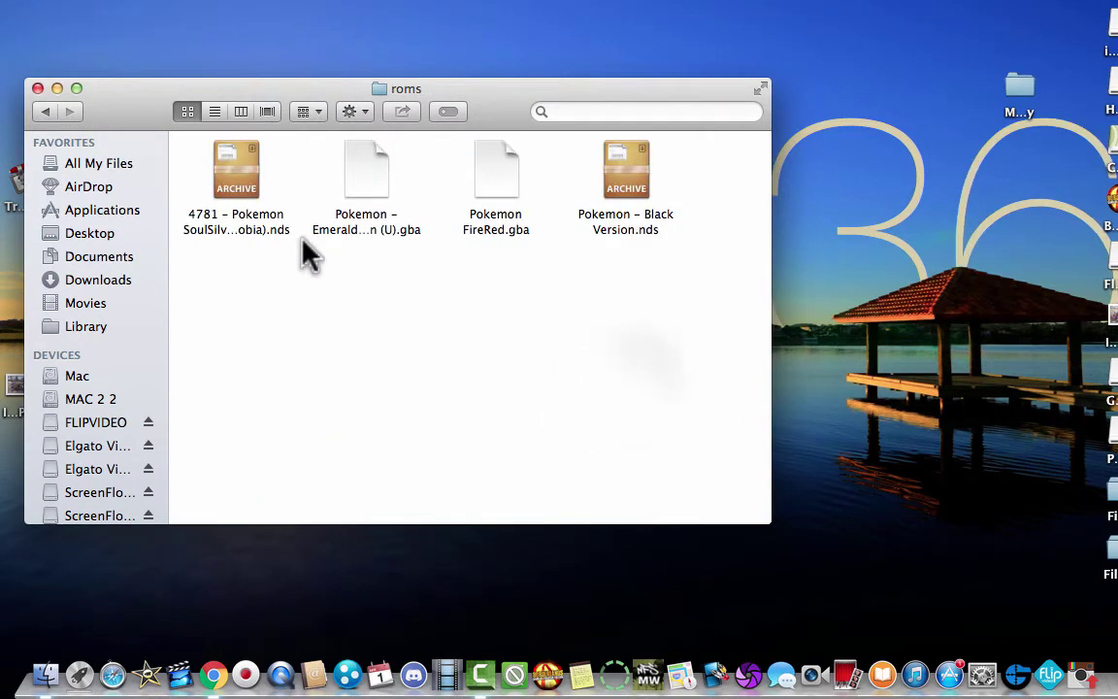
pyautogui.rightClick(623, 187)
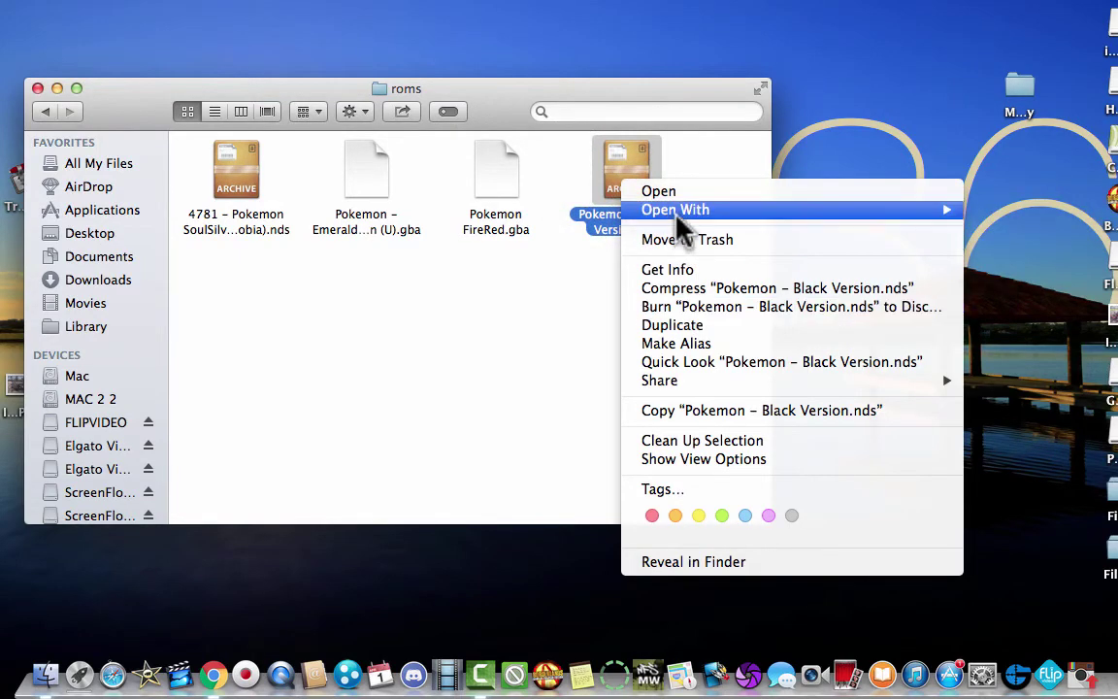
pyautogui.click(690, 243)
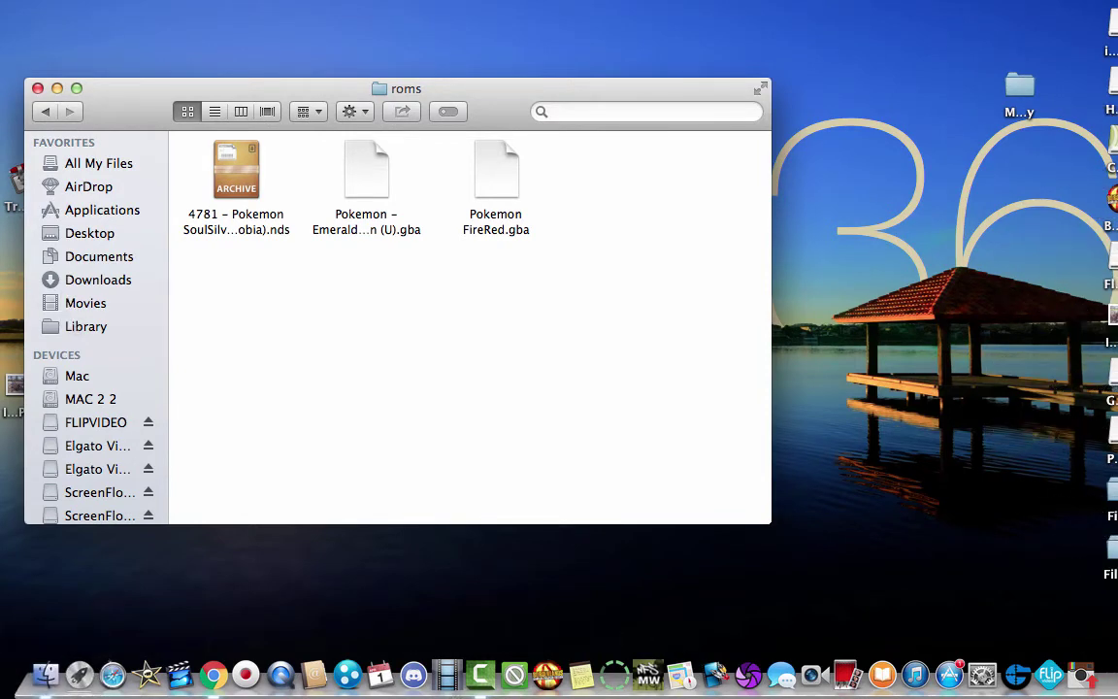
# - Open the Desktop's Files2 folder in a second window beside the roms folder
pyautogui.click(131, 0)
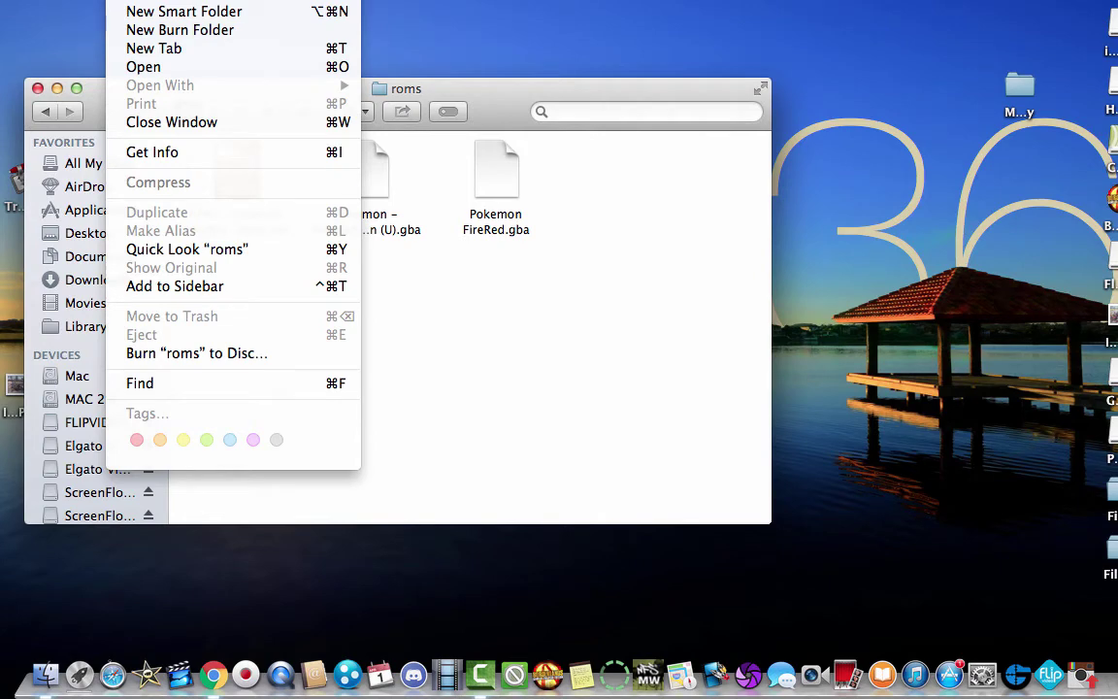
pyautogui.press('super+n')
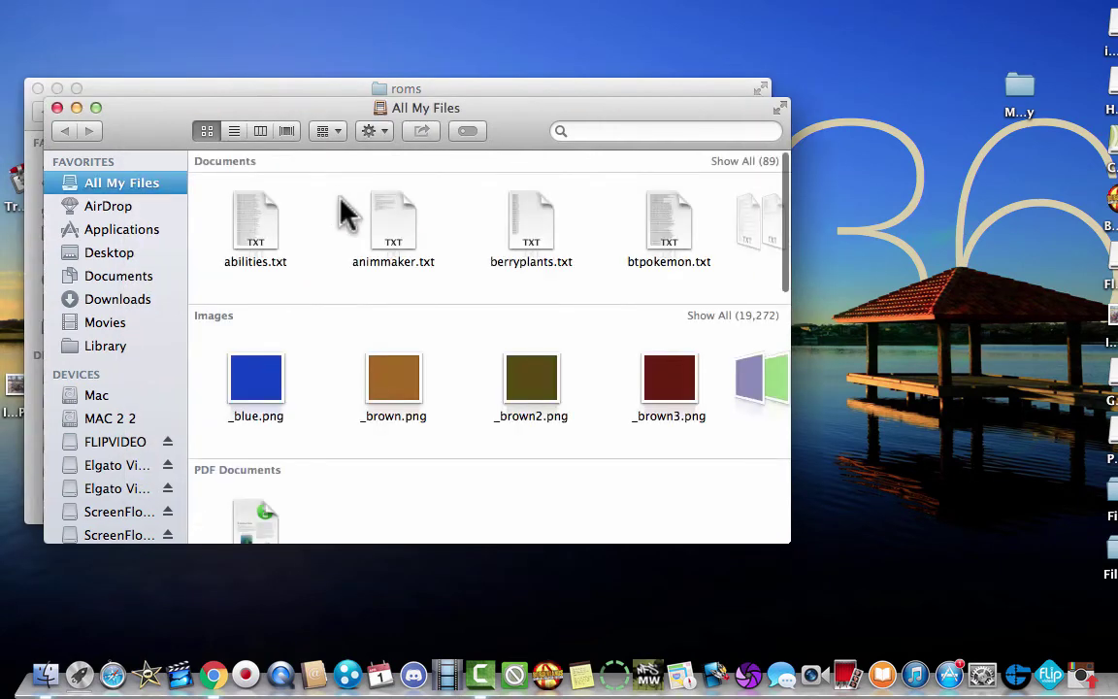
pyautogui.click(109, 252)
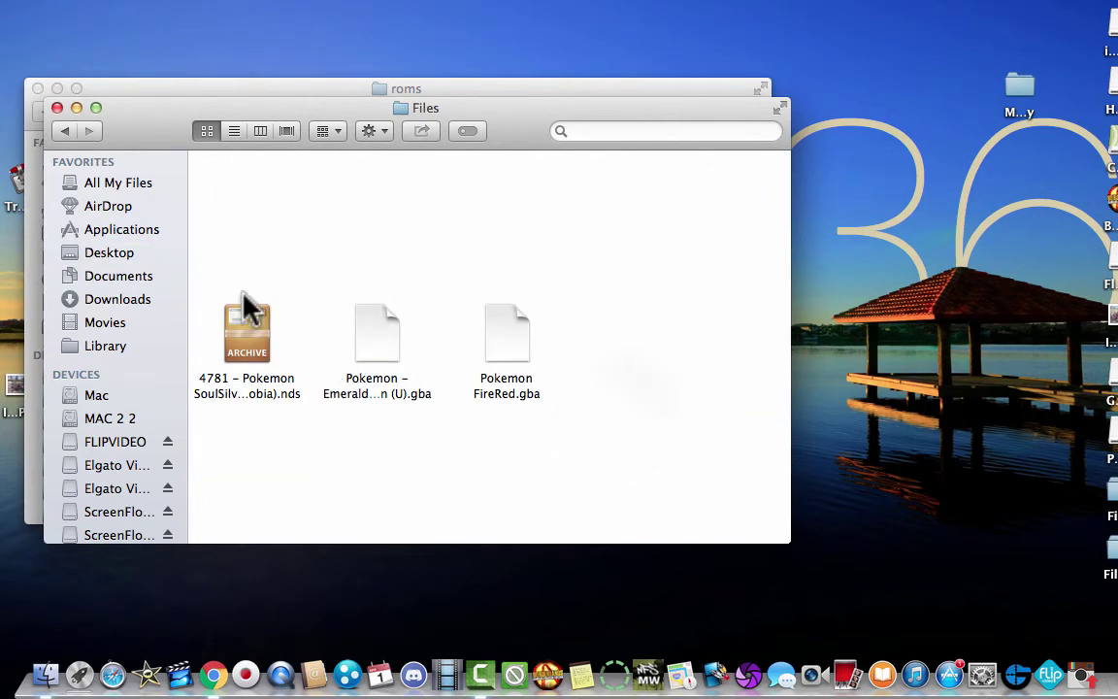
pyautogui.click(78, 131)
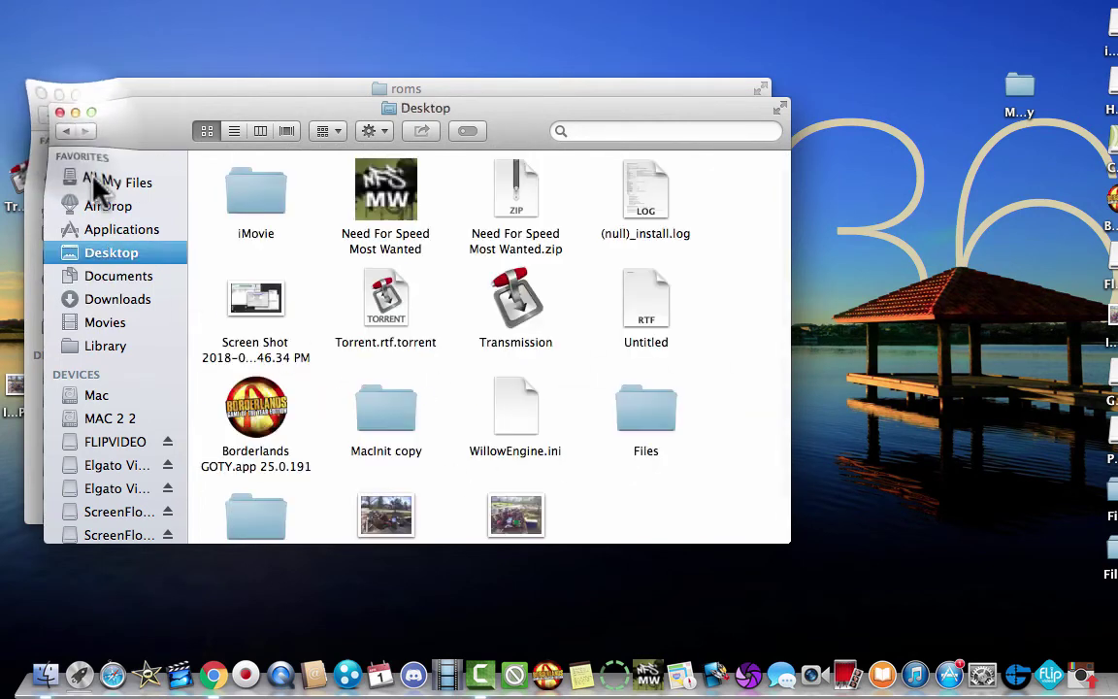
pyautogui.doubleClick(249, 512)
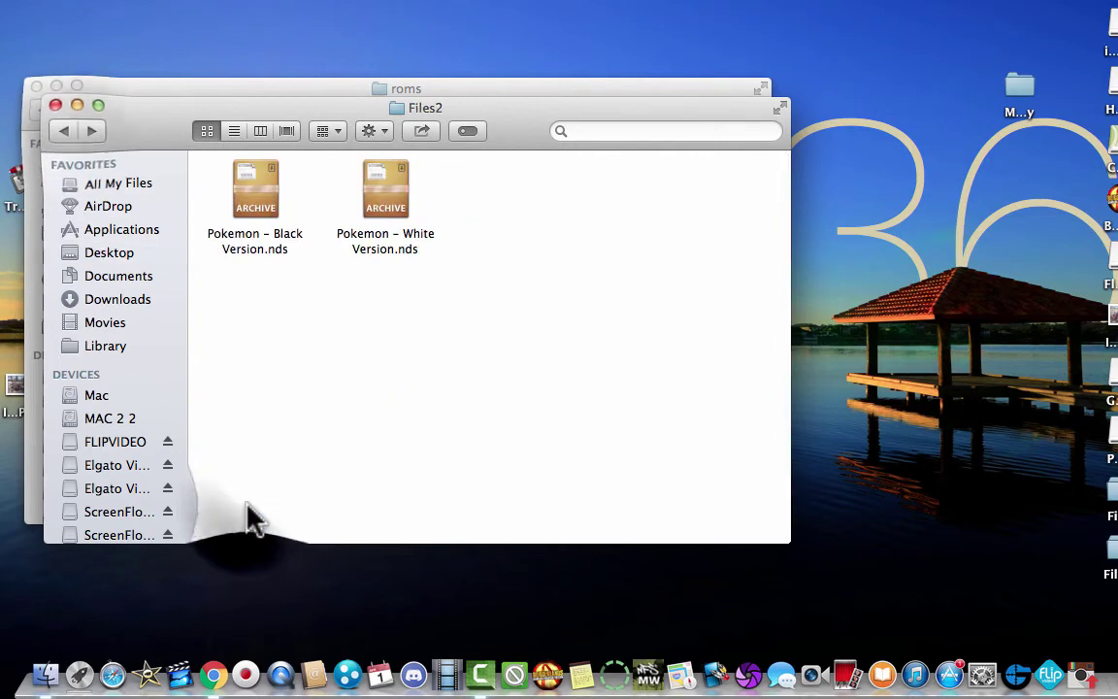
pyautogui.click(371, 192)
pyautogui.moveTo(332, 116); pyautogui.dragTo(841, 186)
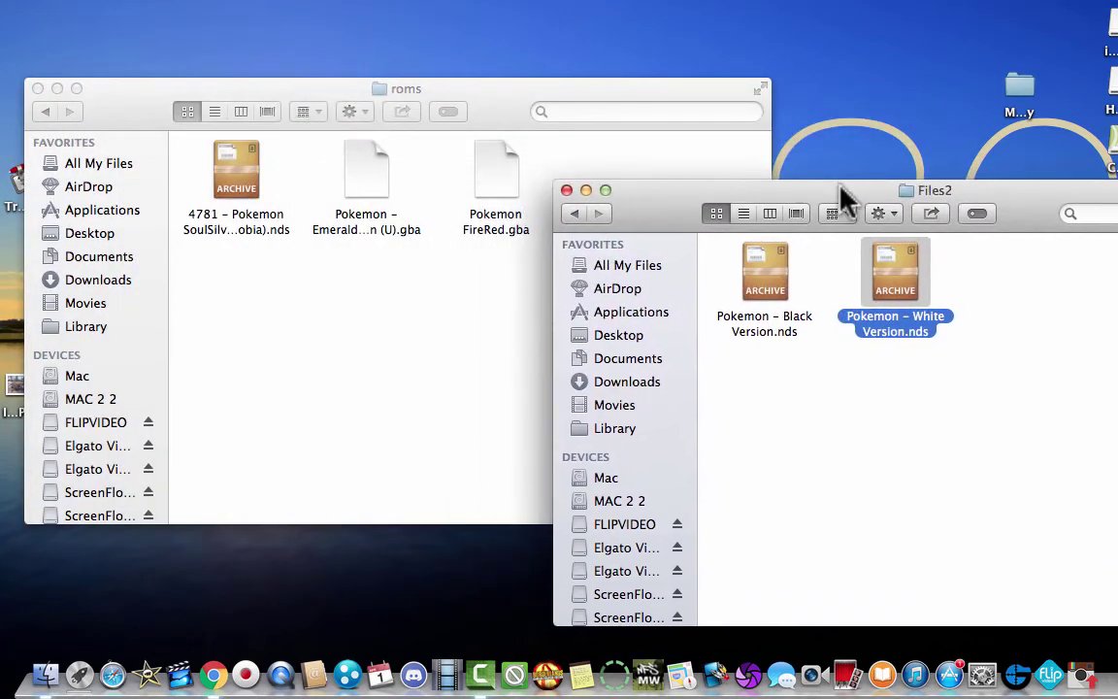
# - Copy Pokemon – White Version.nds from Files2 into roms, then close Files2
pyautogui.rightClick(895, 291)
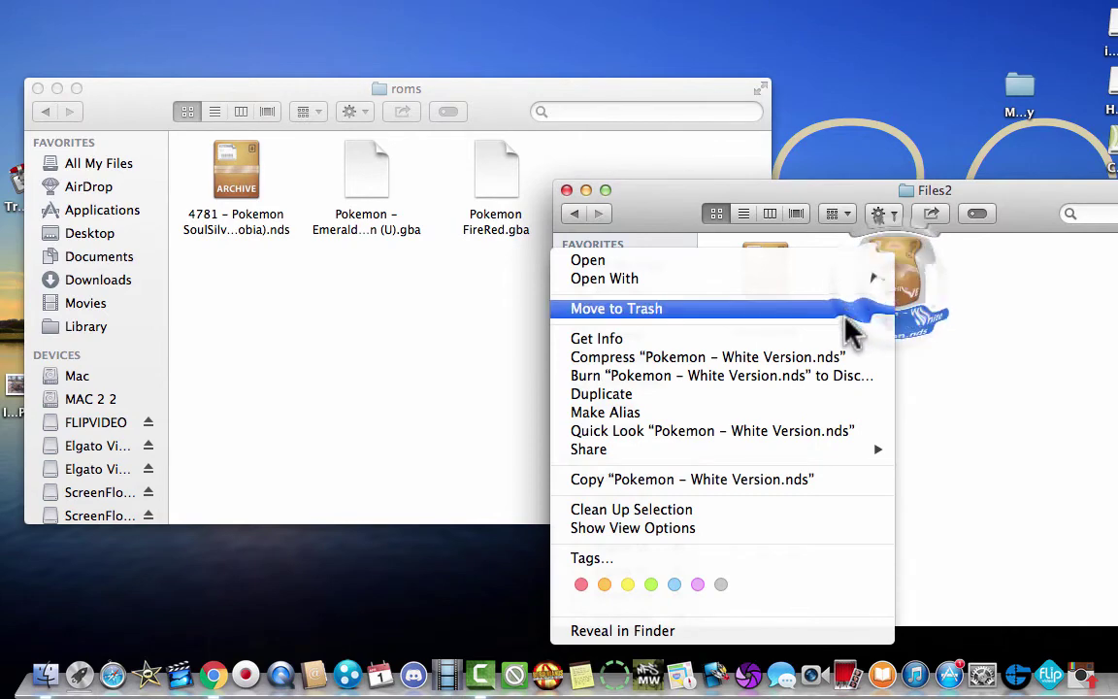
pyautogui.click(767, 480)
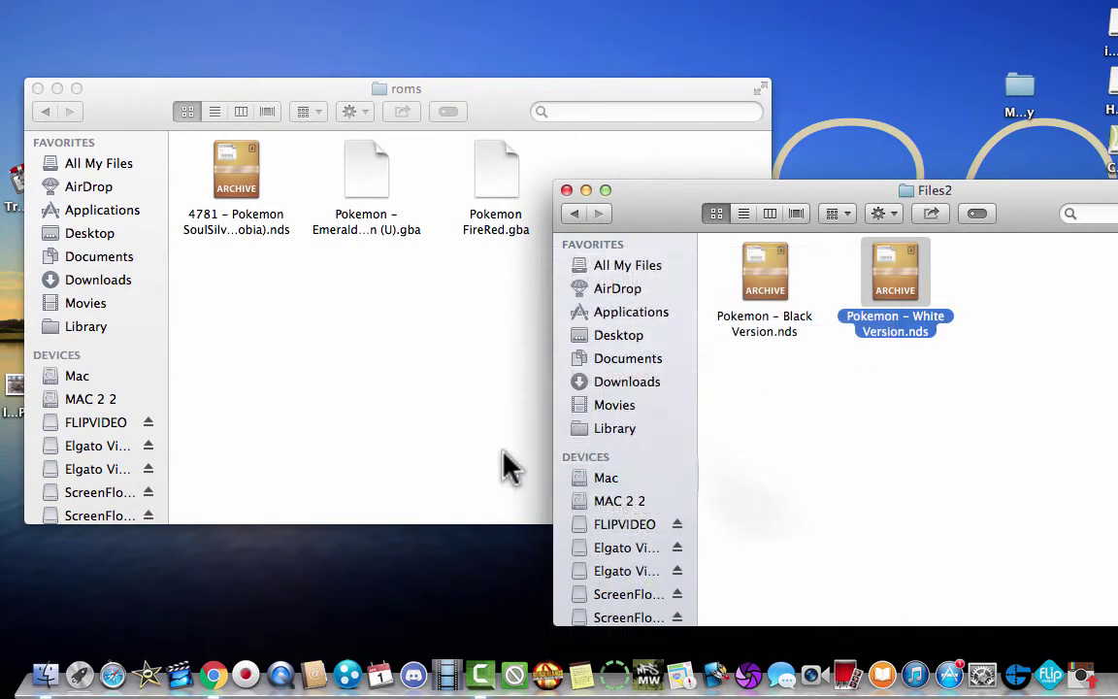
pyautogui.rightClick(507, 464)
pyautogui.click(561, 522)
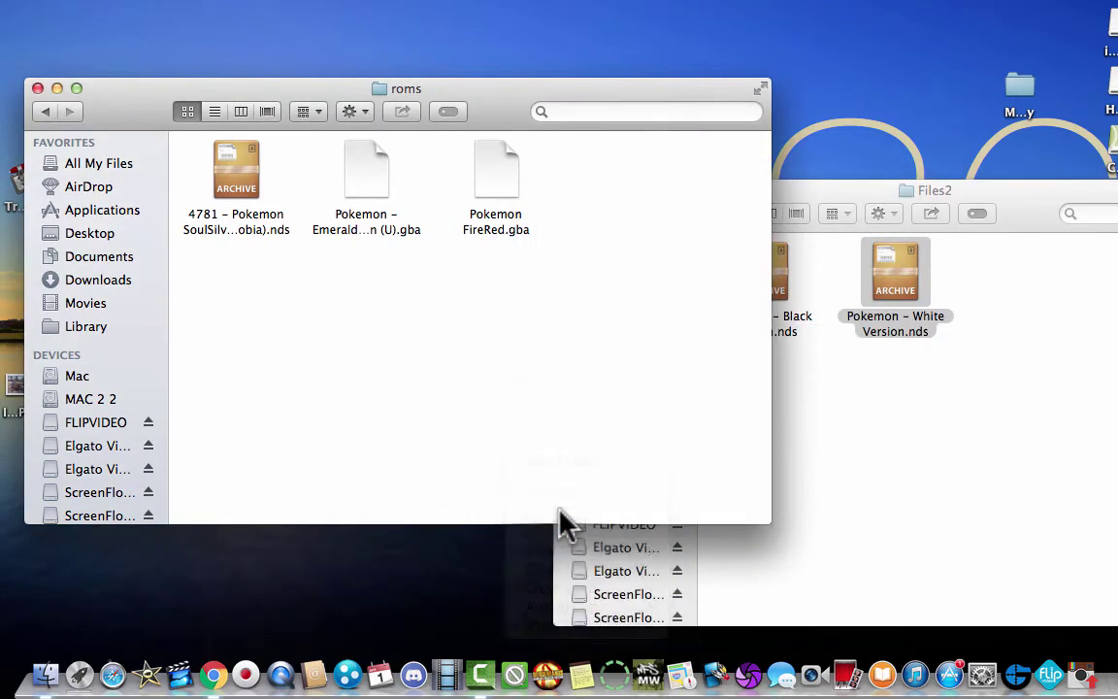
pyautogui.click(568, 529)
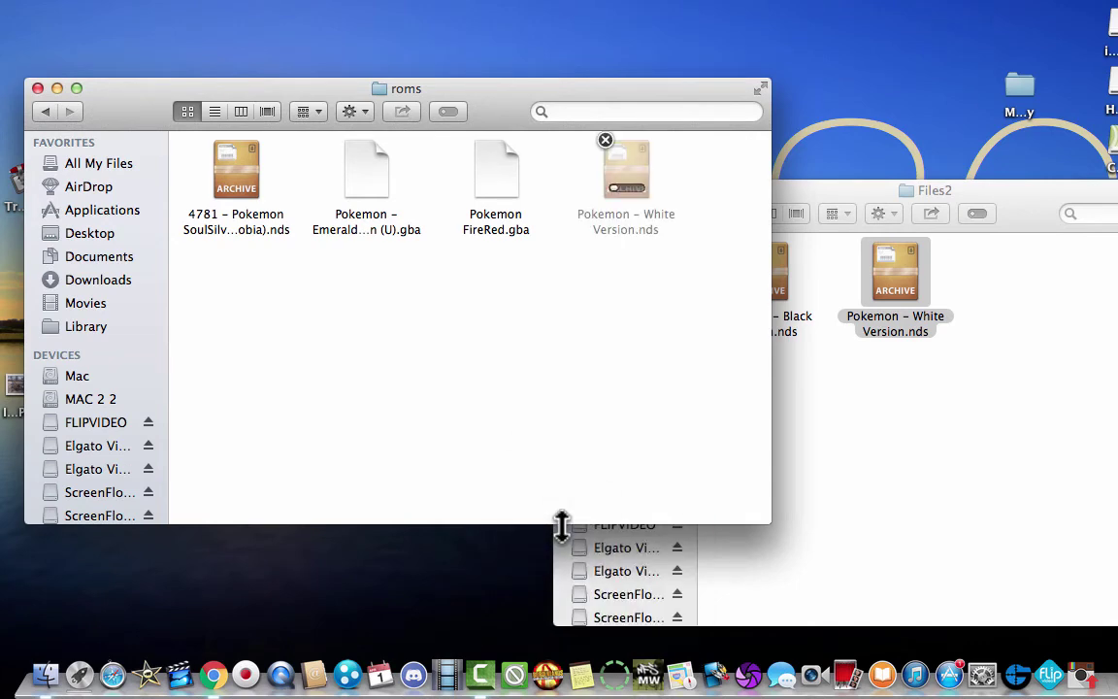
pyautogui.click(938, 196)
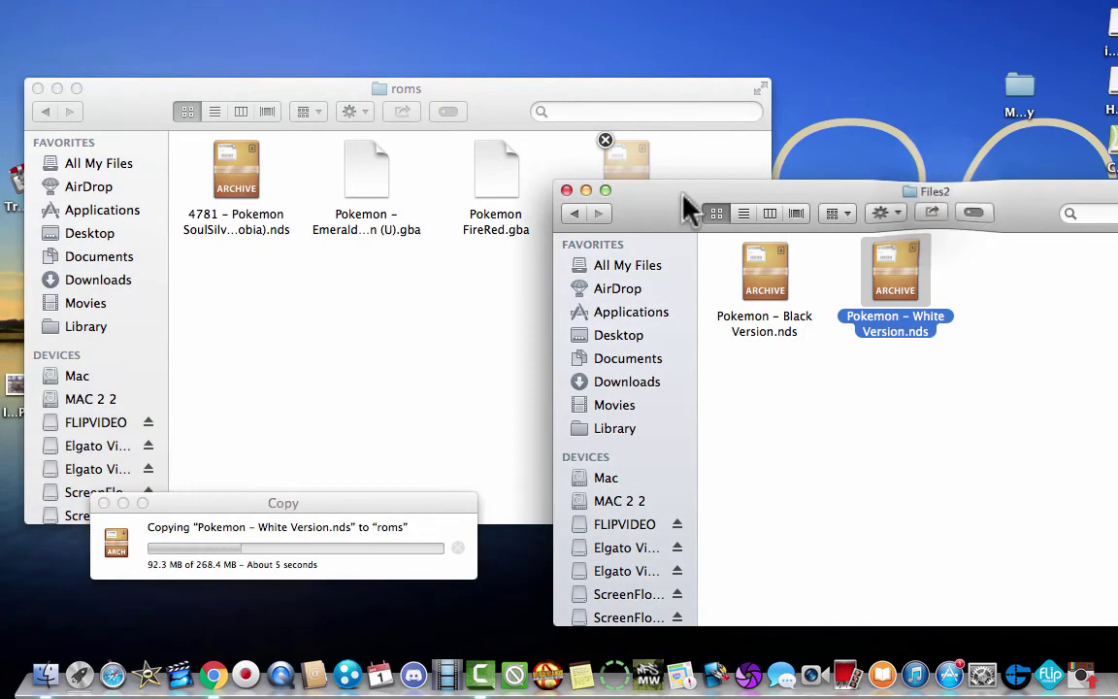
pyautogui.click(567, 191)
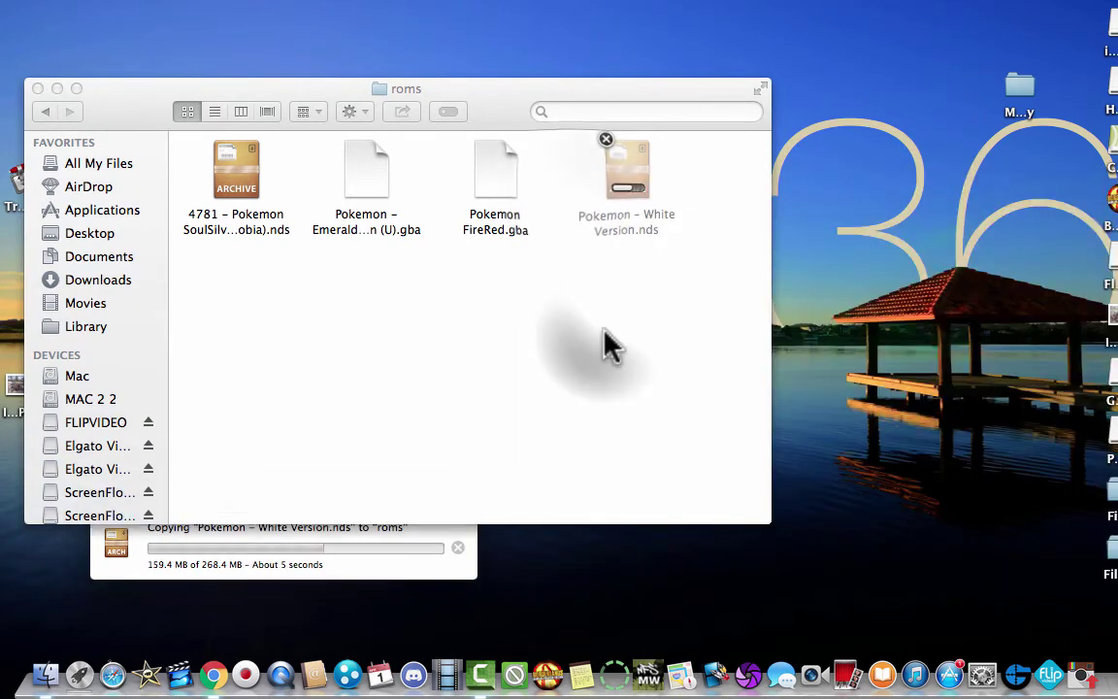
pyautogui.click(391, 555)
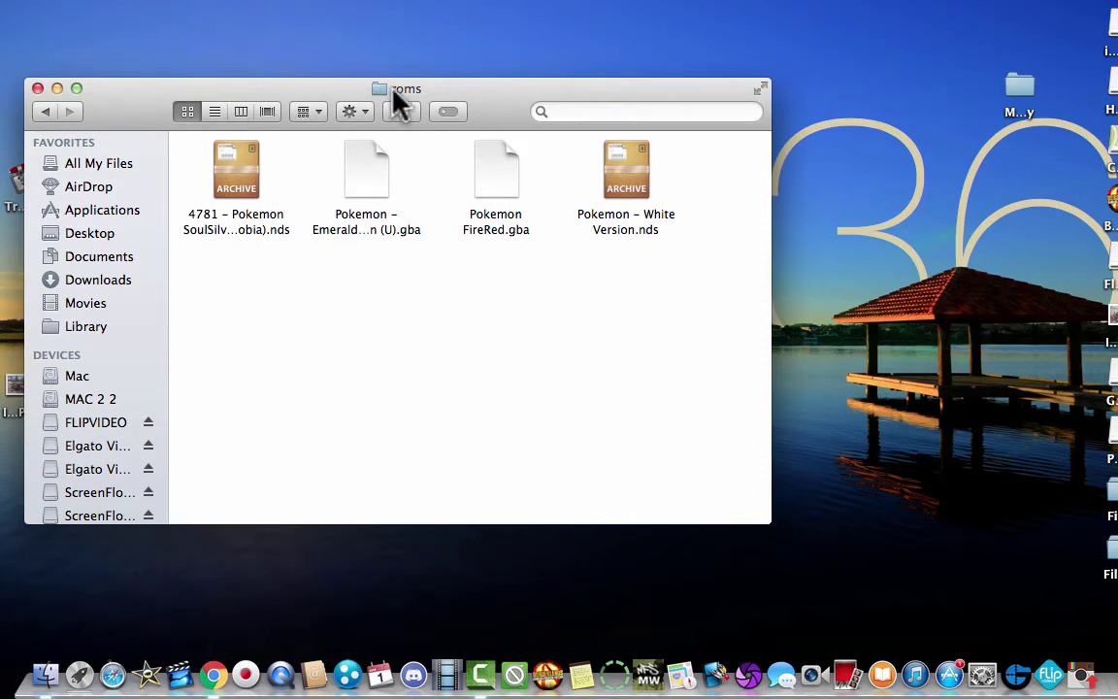
# - Close the roms window, pin PokeMMO to the Dock from Launchpad, and launch it
pyautogui.click(38, 89)
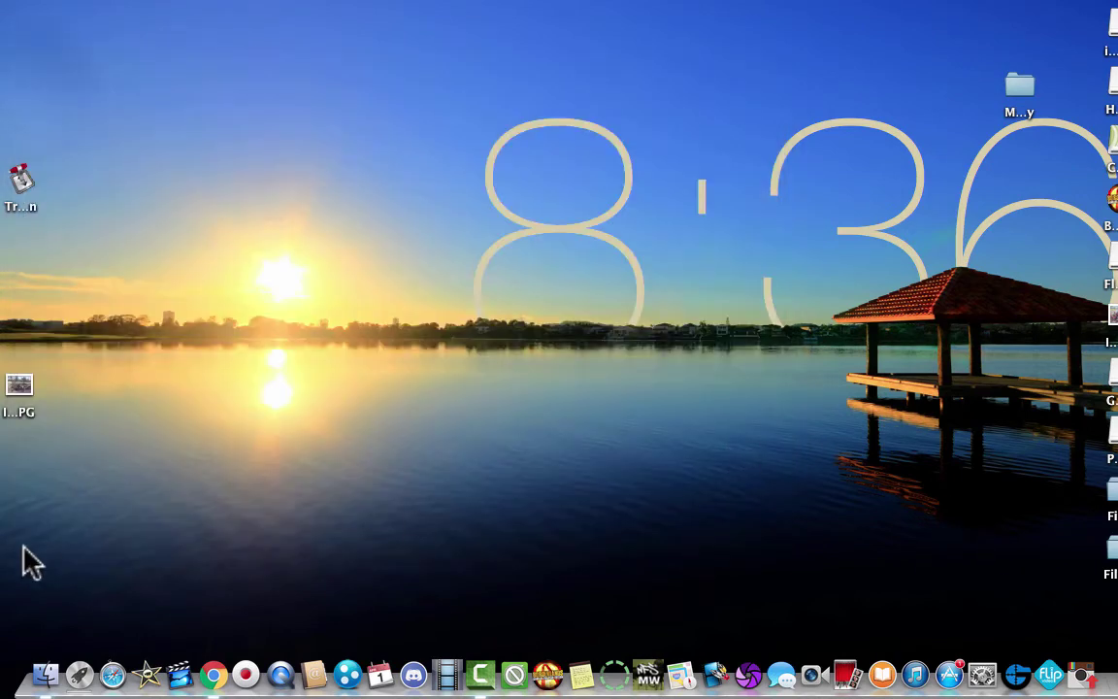
pyautogui.press('F4')
pyautogui.hscroll(6, 399, 487)
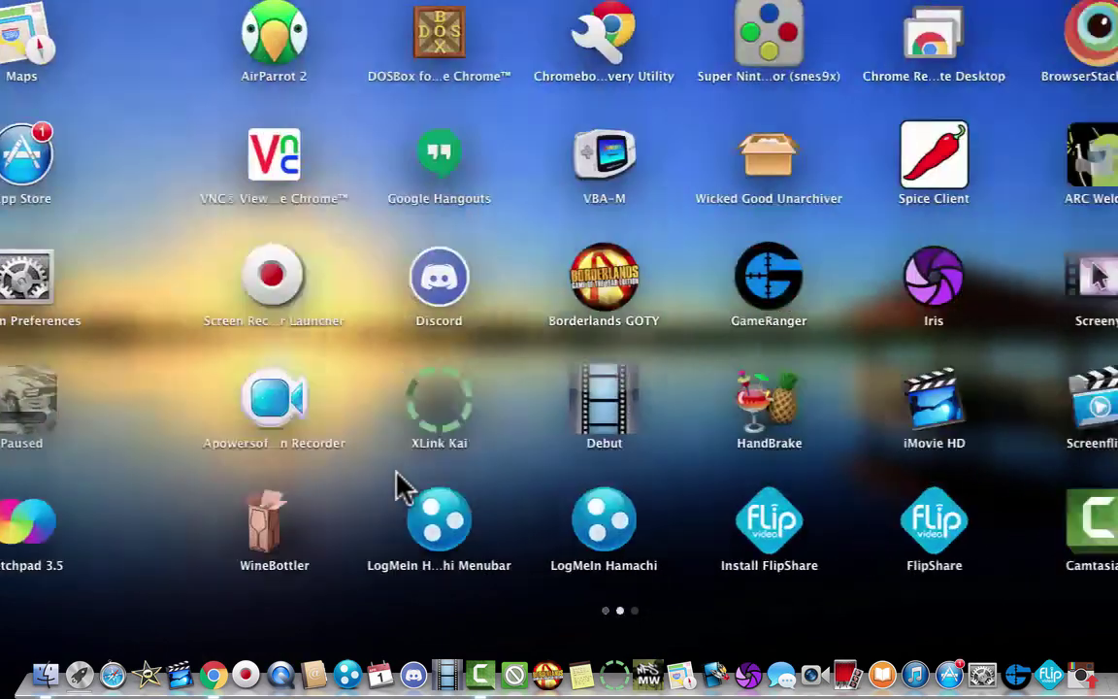
pyautogui.click(451, 41)
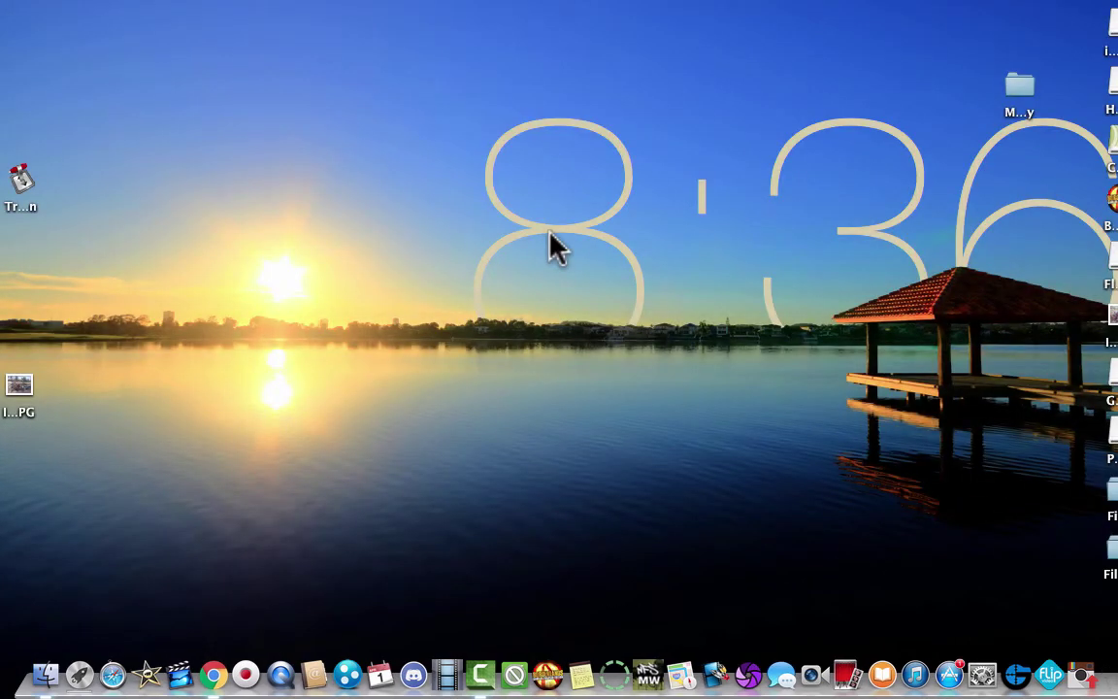
pyautogui.press('F4')
pyautogui.moveTo(464, 40); pyautogui.dragTo(1043, 648)
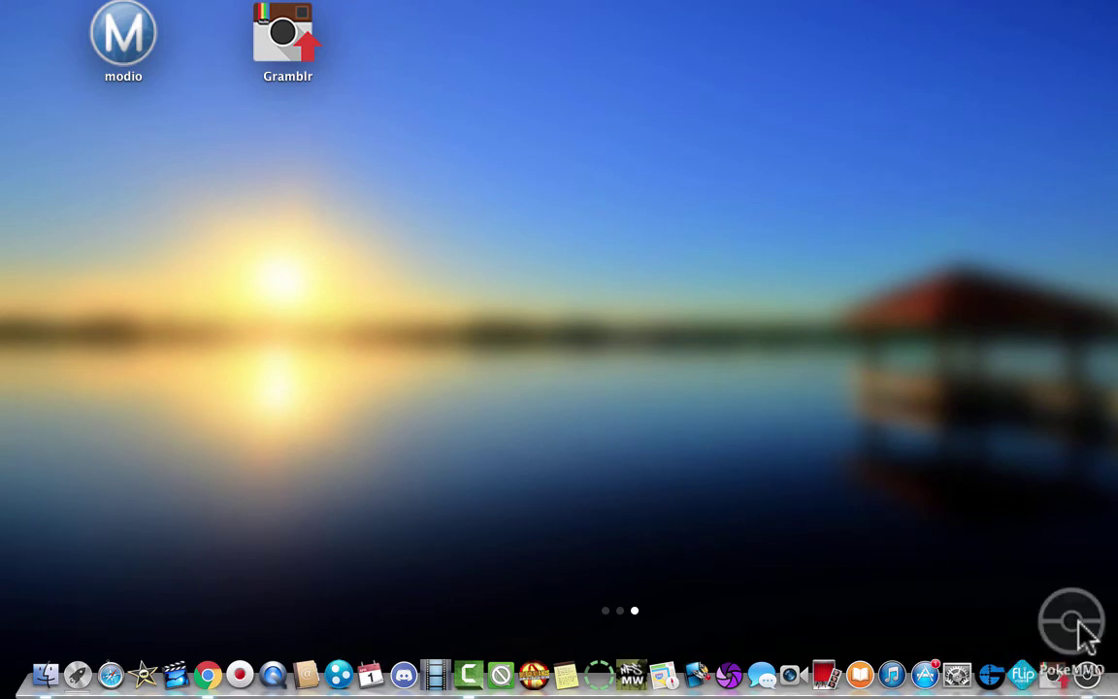
pyautogui.moveTo(901, 602); pyautogui.dragTo(901, 604)
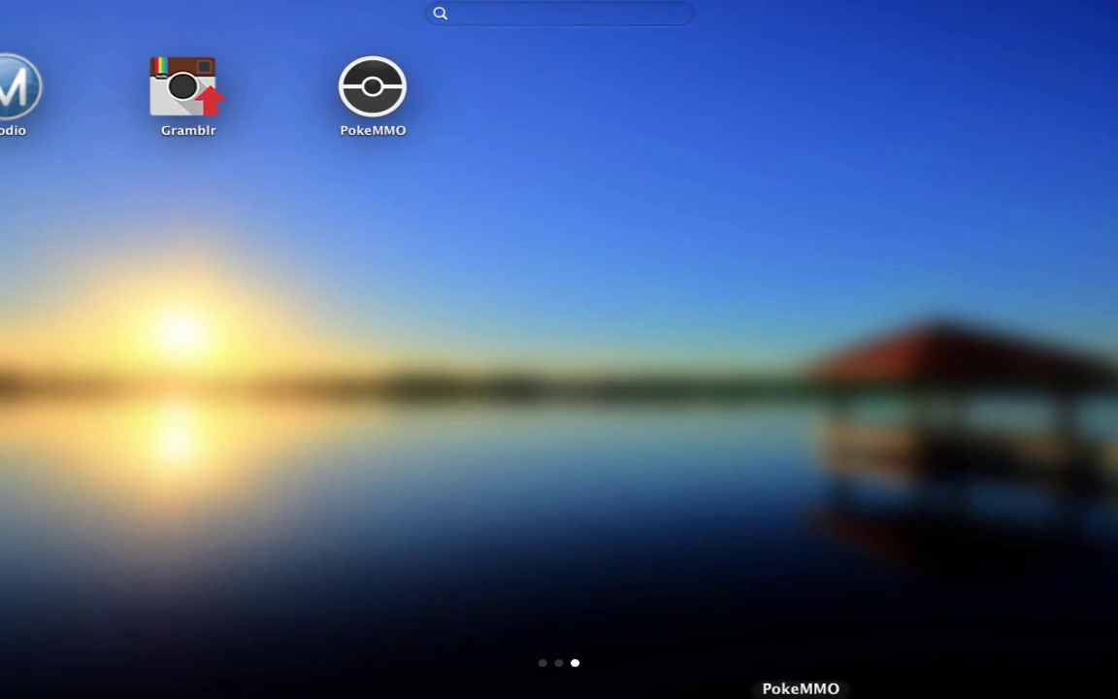
pyautogui.click(772, 680)
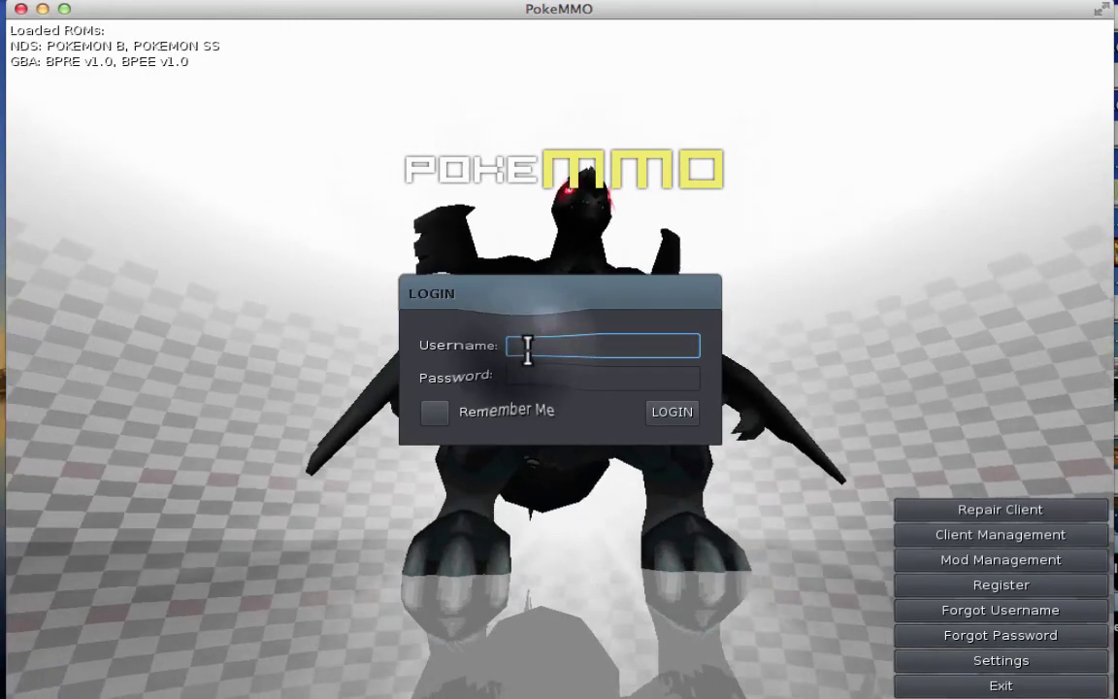
# - Enter the account username and password and submit the login
pyautogui.write('simon')
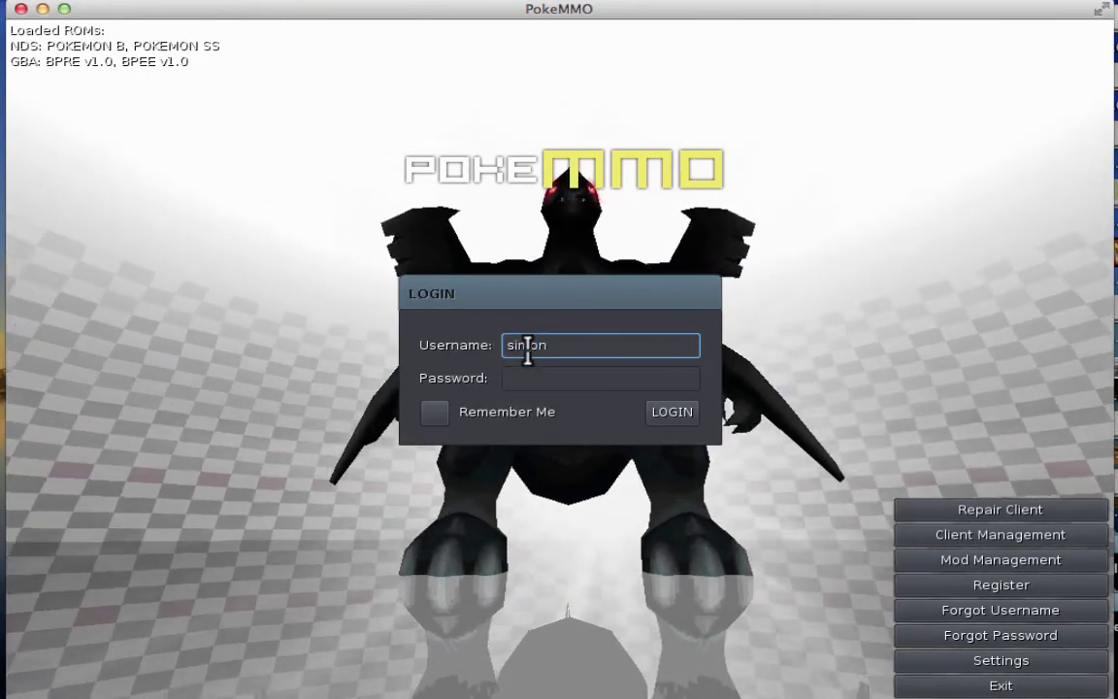
pyautogui.write('32336')
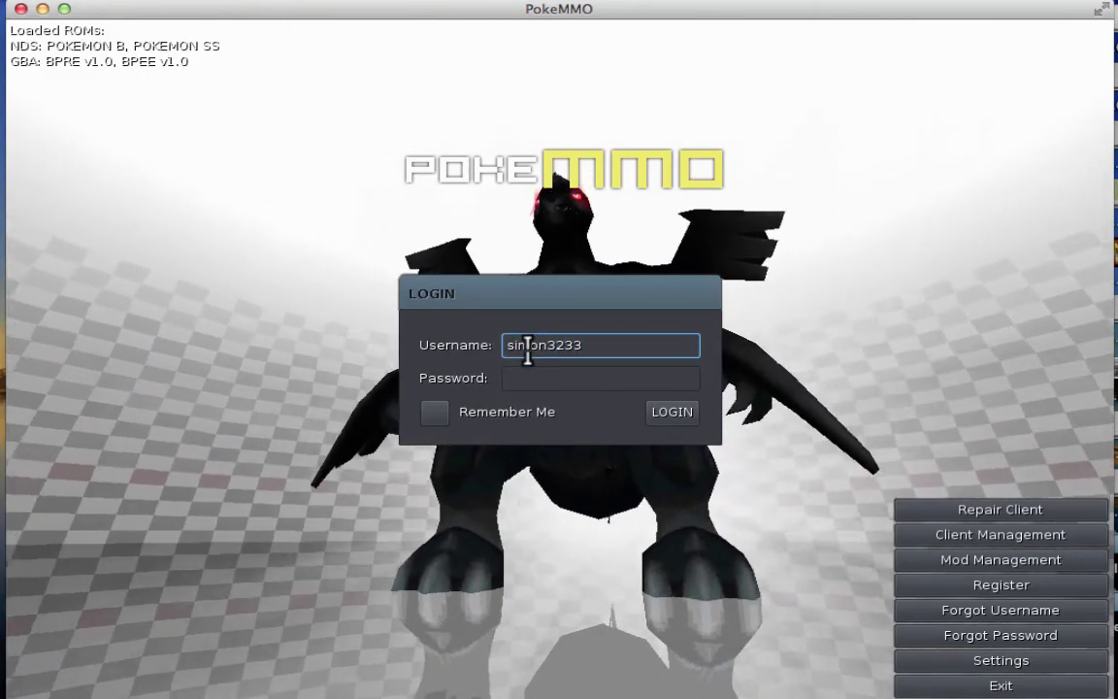
pyautogui.click(567, 376)
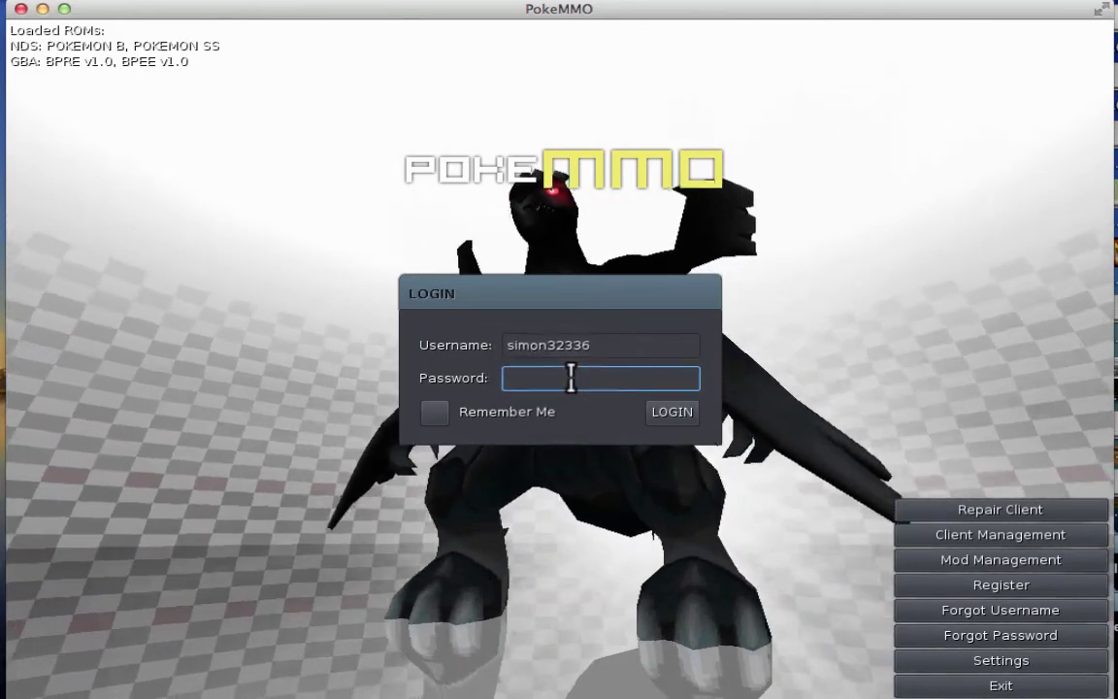
pyautogui.write('##')
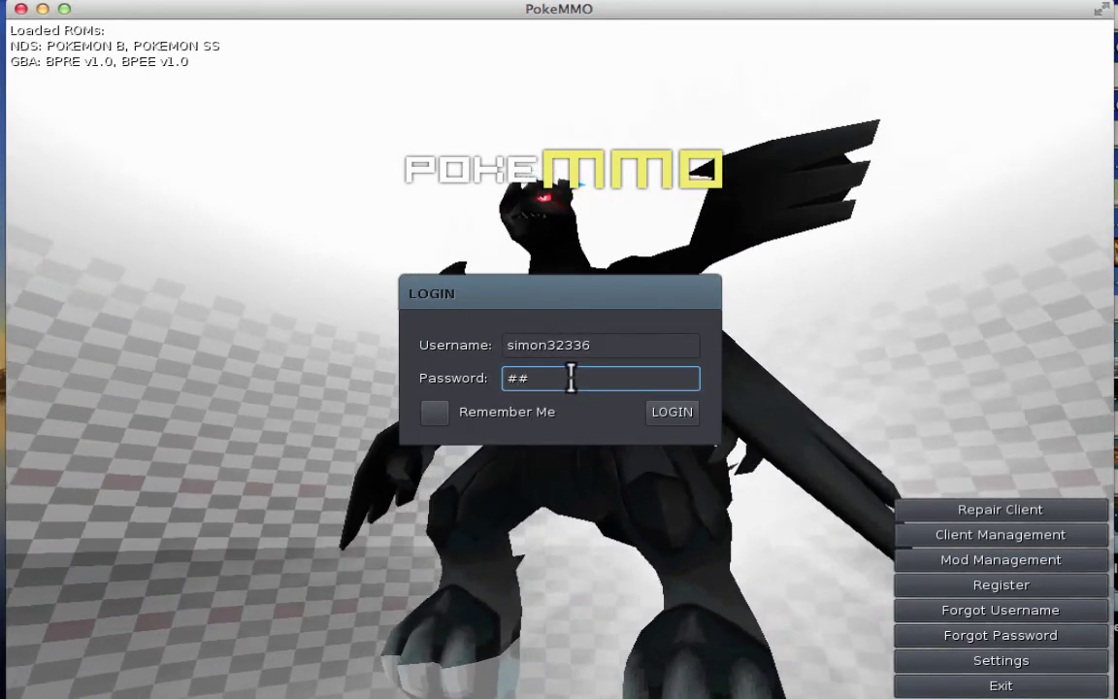
pyautogui.write('#######')
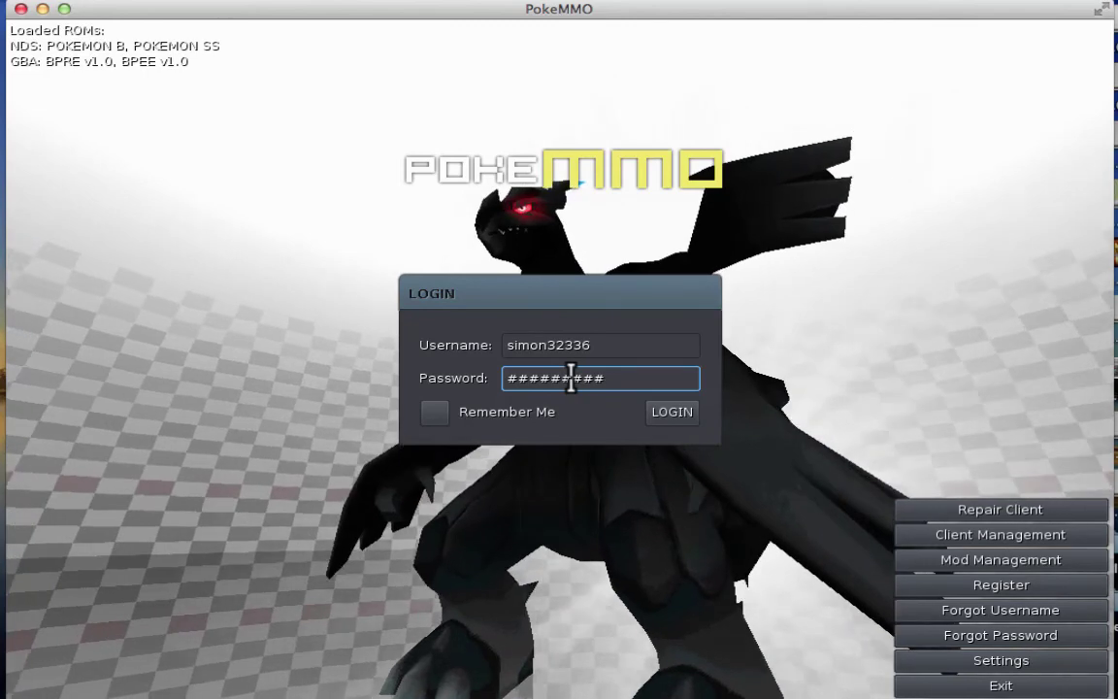
pyautogui.write('####')
pyautogui.press('Return')
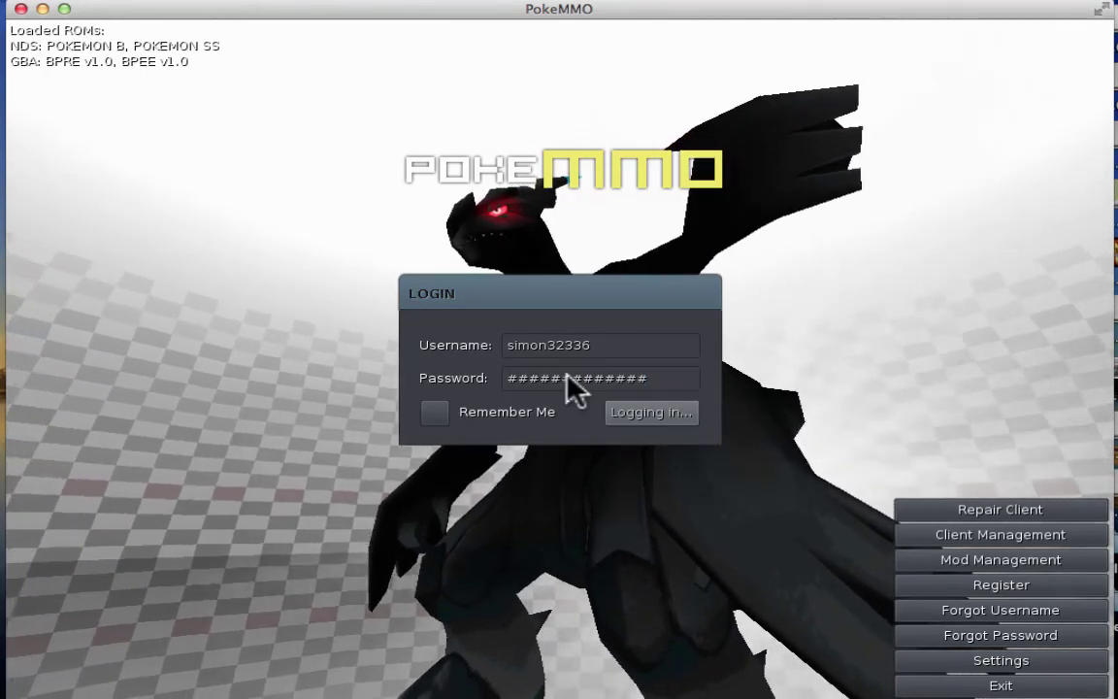
# - Retype the password after the invalid-combination error and tick Remember Me
pyautogui.click(642, 378)
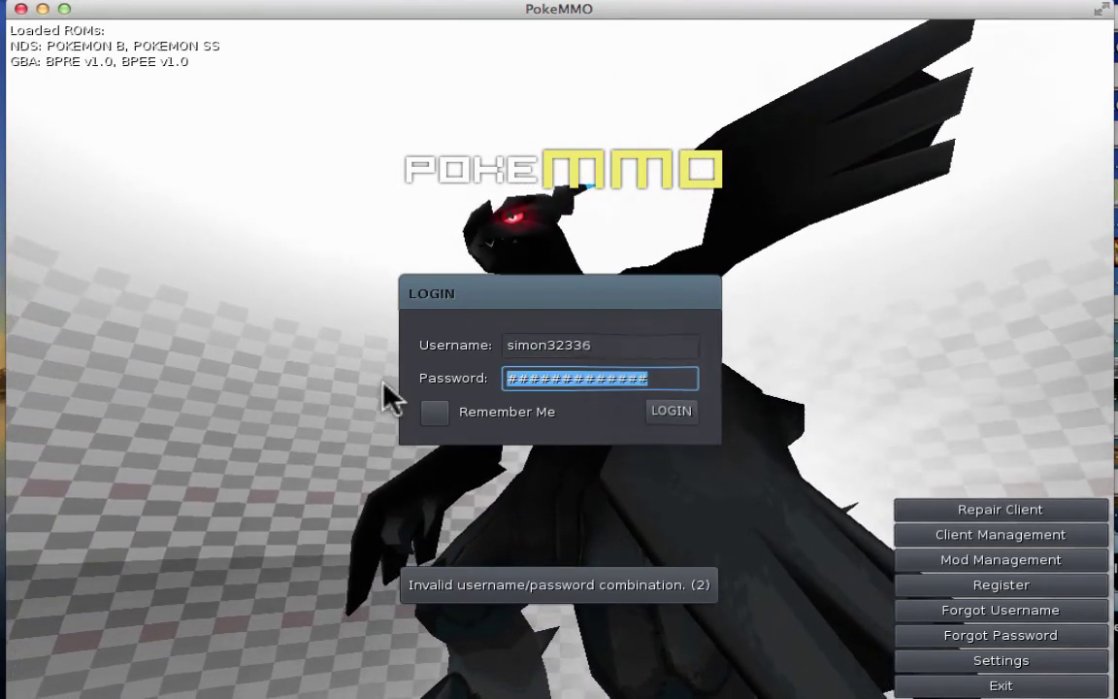
pyautogui.write('######')
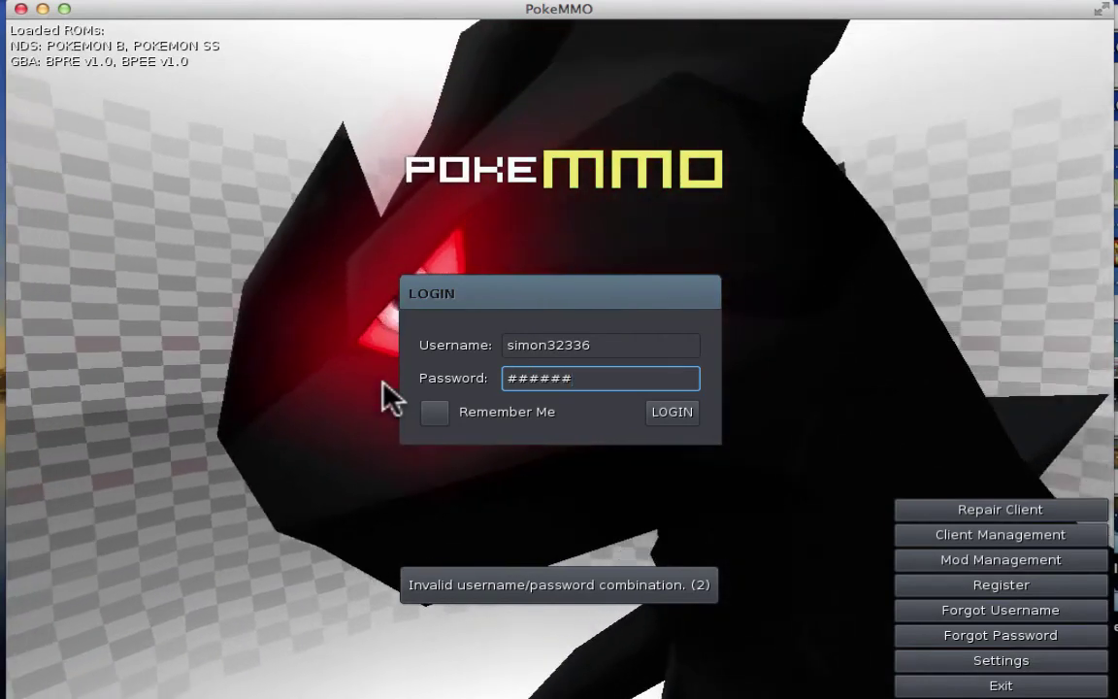
pyautogui.click(434, 412)
# - Resubmit the login with Remember Me on, reaching the New Device Verification dialog
pyautogui.click(660, 414)
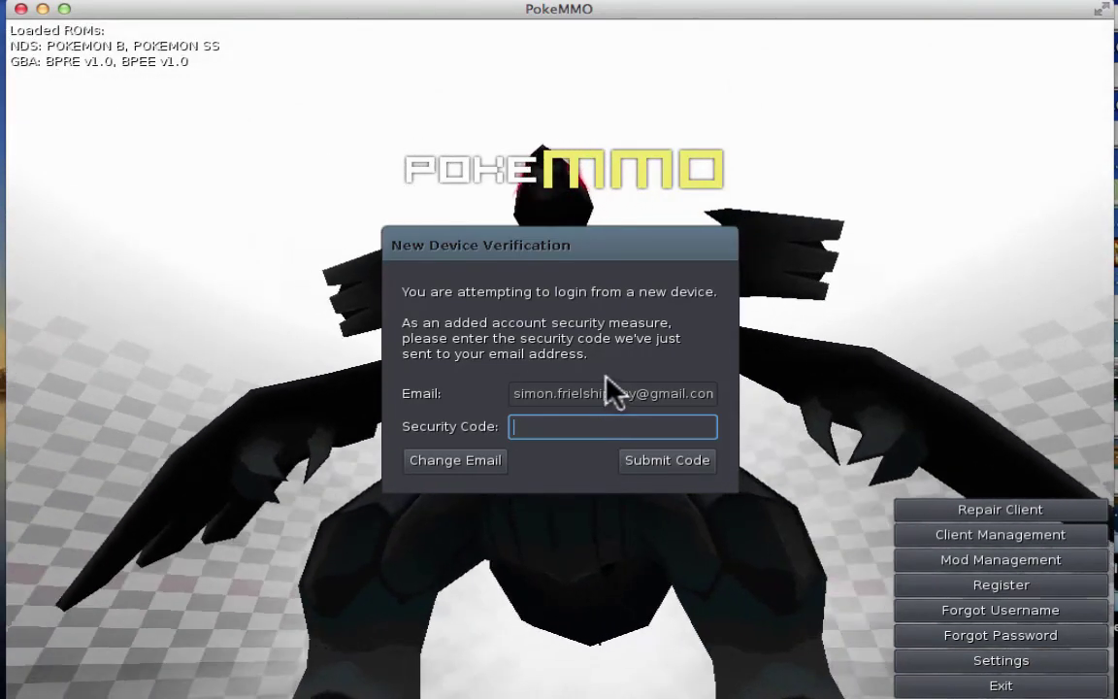
pyautogui.click(811, 3)
pyautogui.click(797, 12)
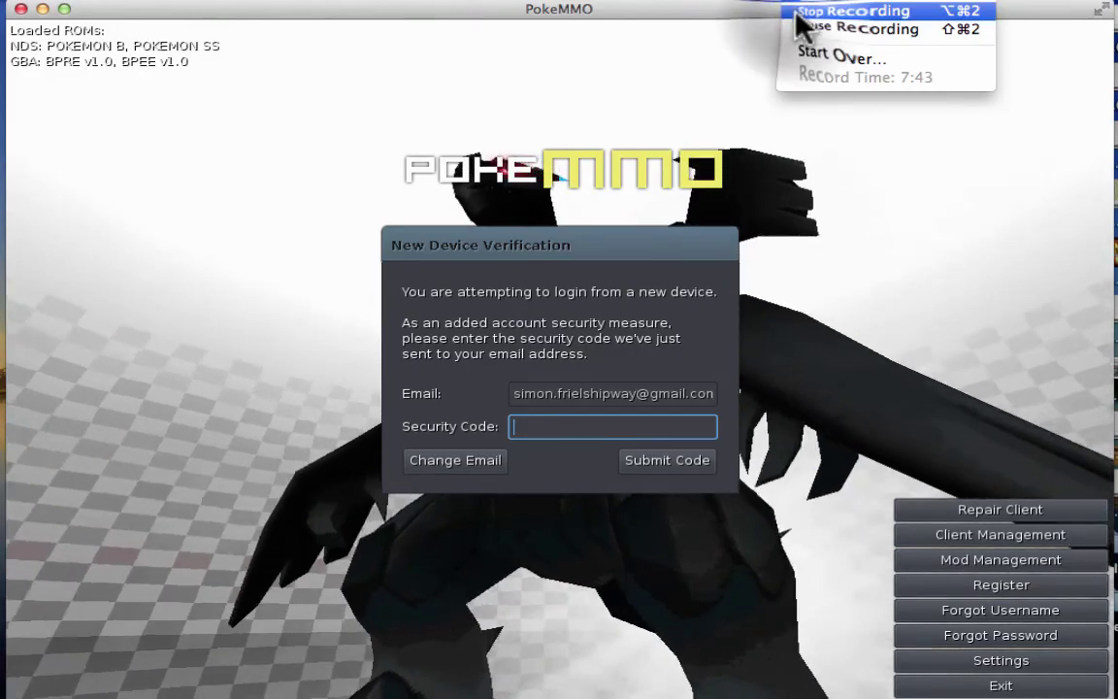